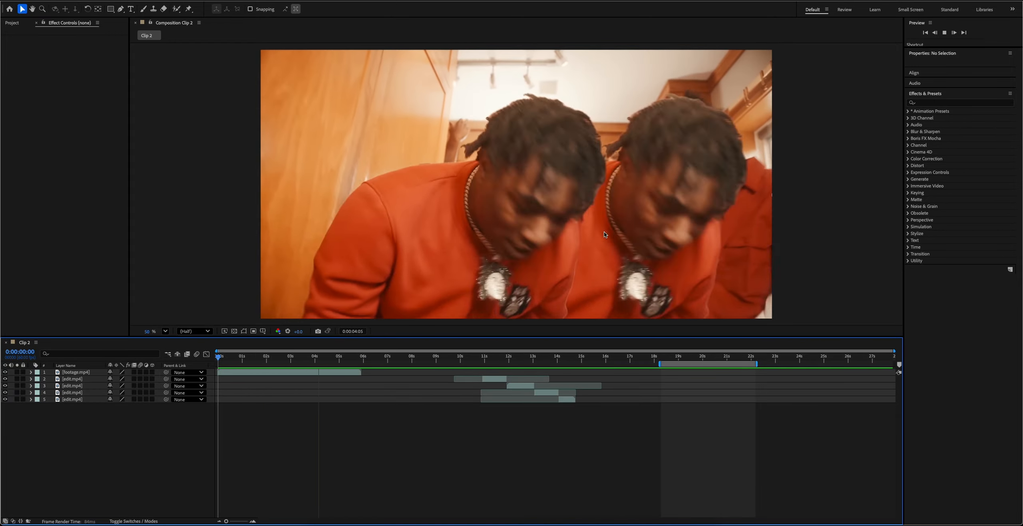
Duplicate the clip that starts at 0:00:11:55 and freeze the upper copy on the frame at that cut.
key(space)
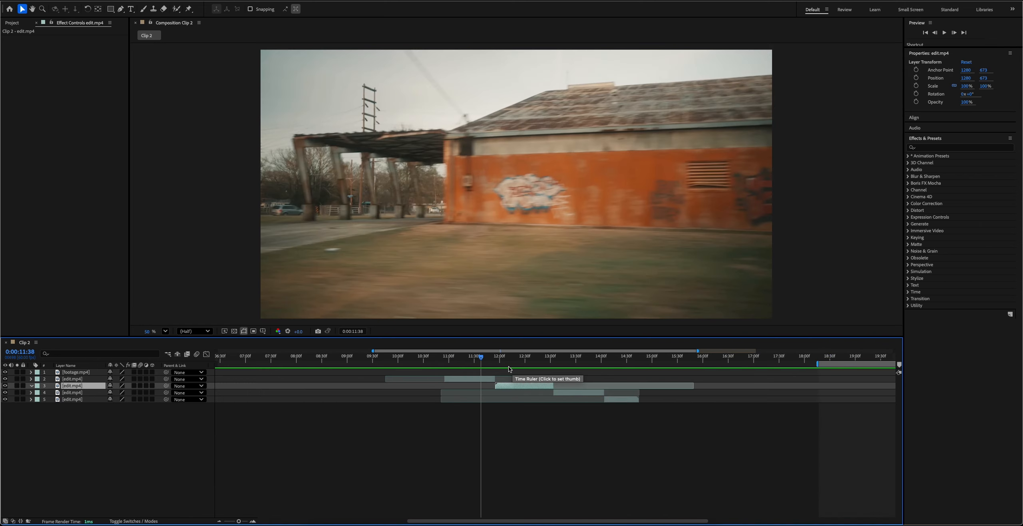
key(=)
key(=)
drag(483, 359, 538, 359)
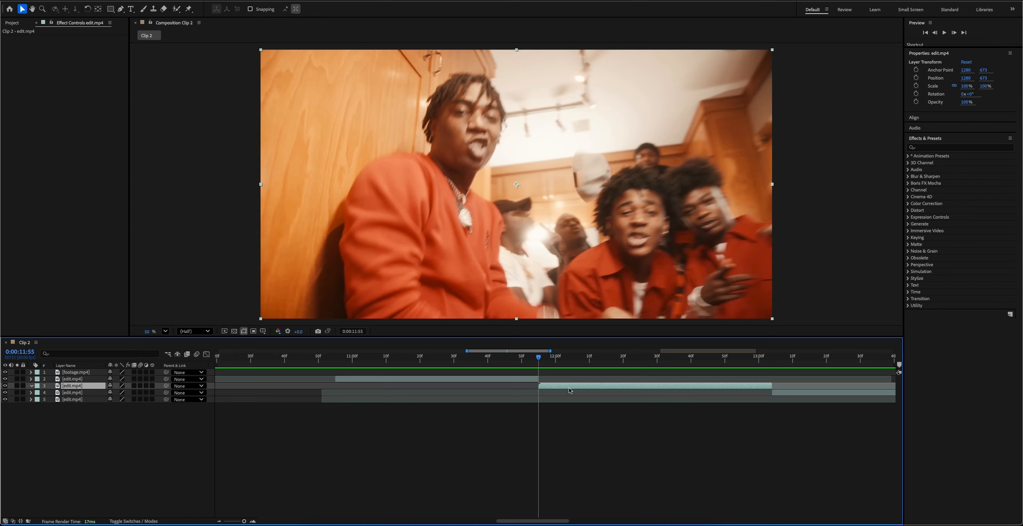
key(ctrl+d)
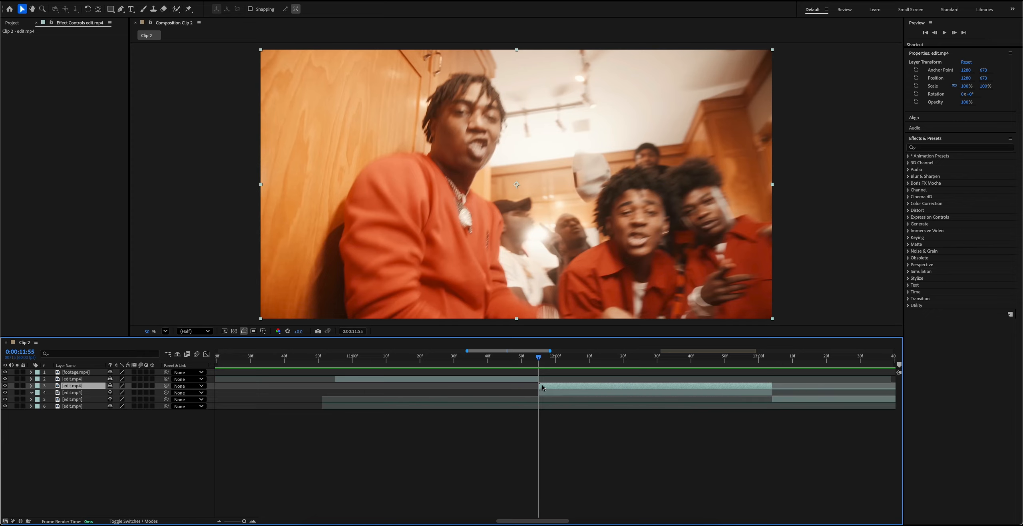
right_click(556, 386)
mouse_move(576, 323)
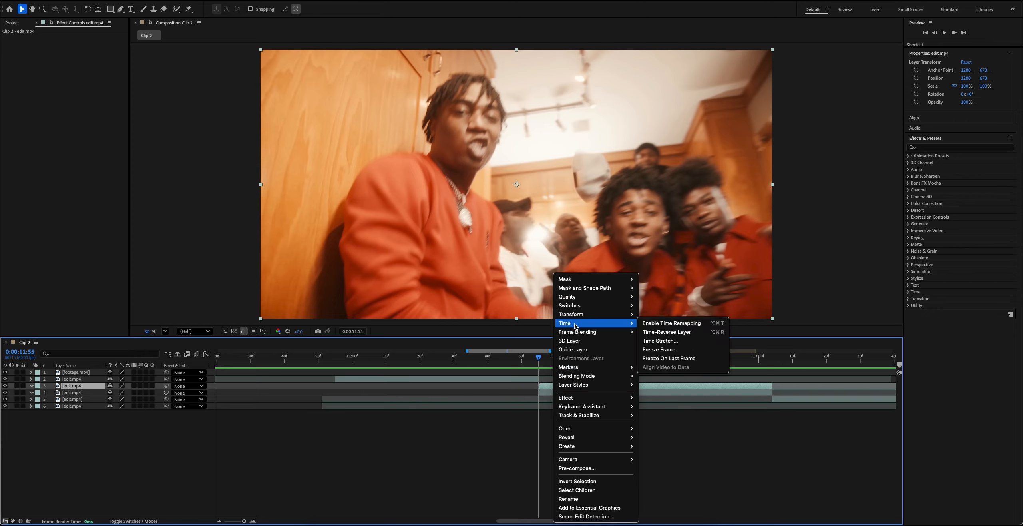
click(676, 350)
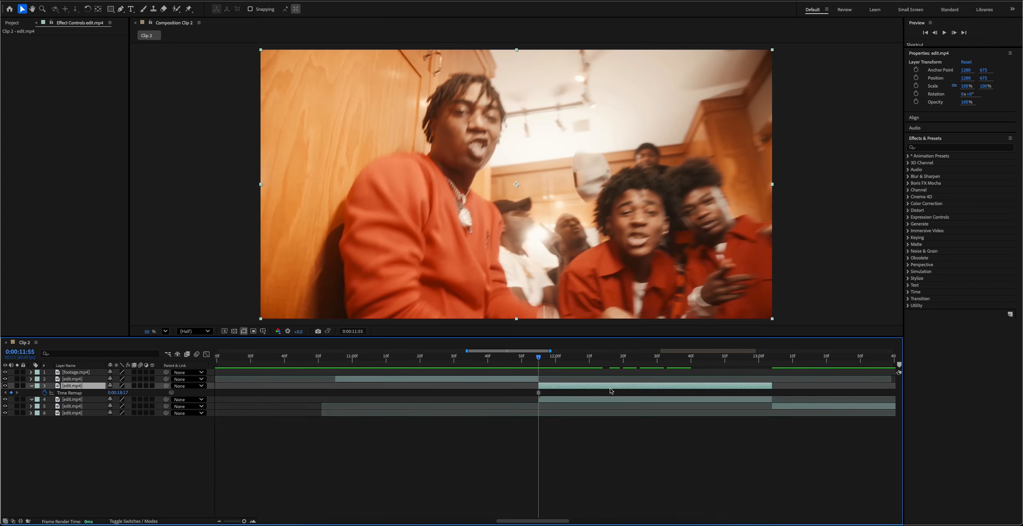
Mask the foreground man's head on the frozen copy with the Pen tool, and check the cutout with the clip beneath hidden.
click(121, 10)
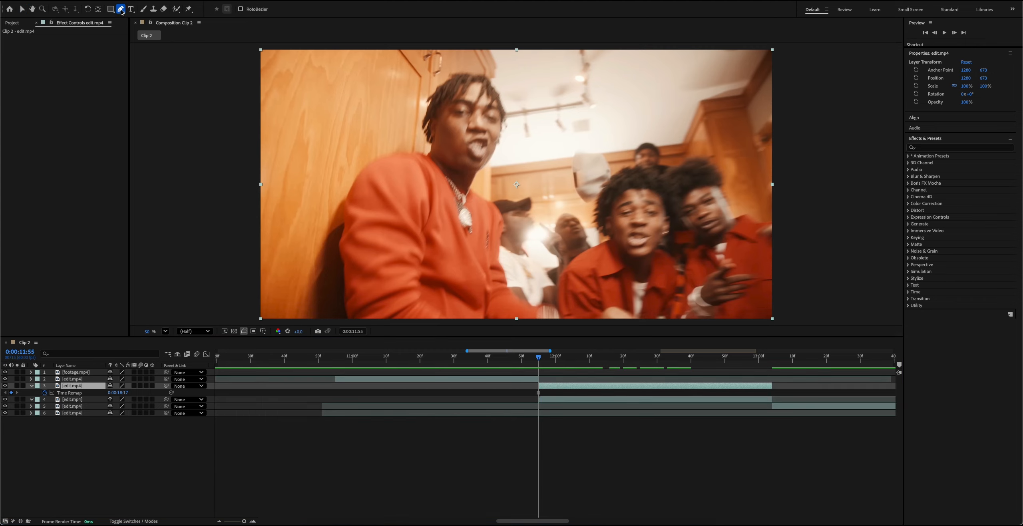
double_click(558, 386)
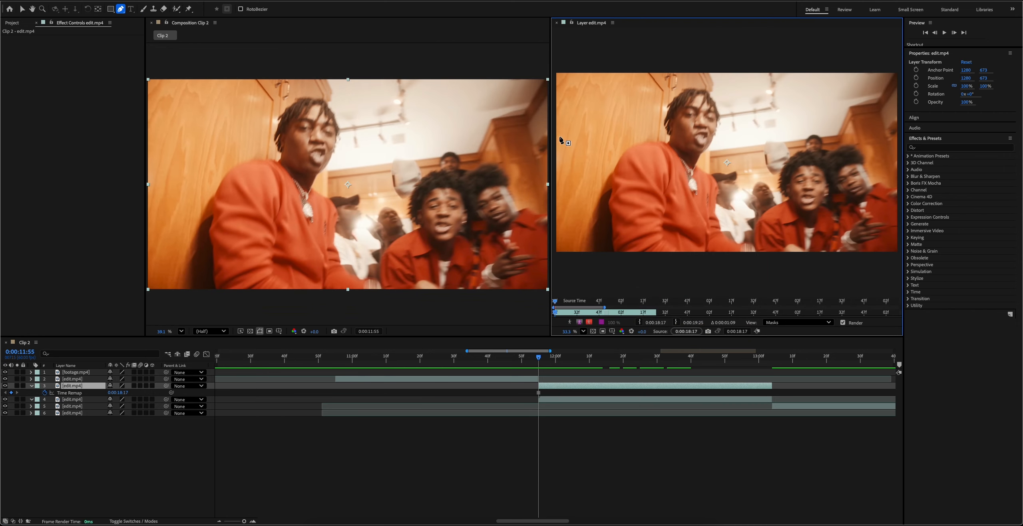
click(675, 98)
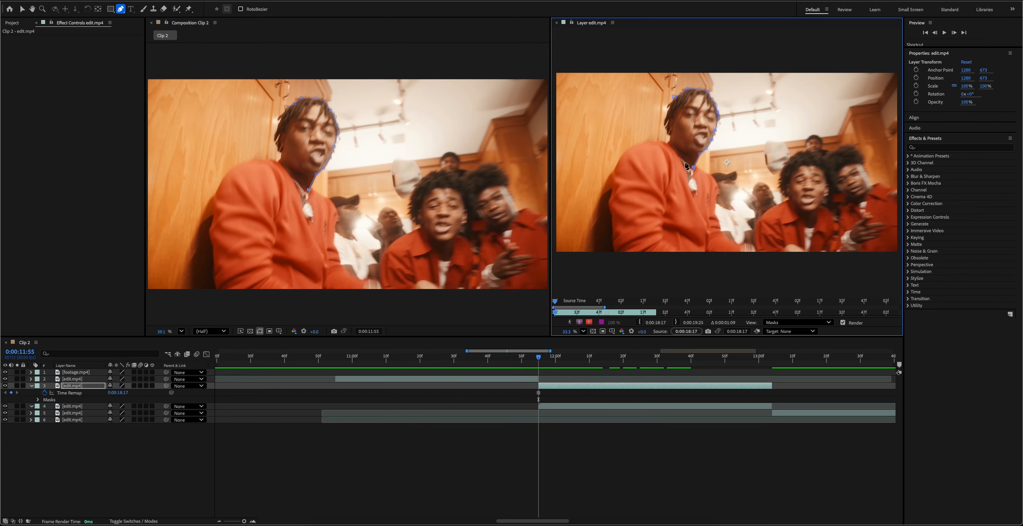
click(675, 97)
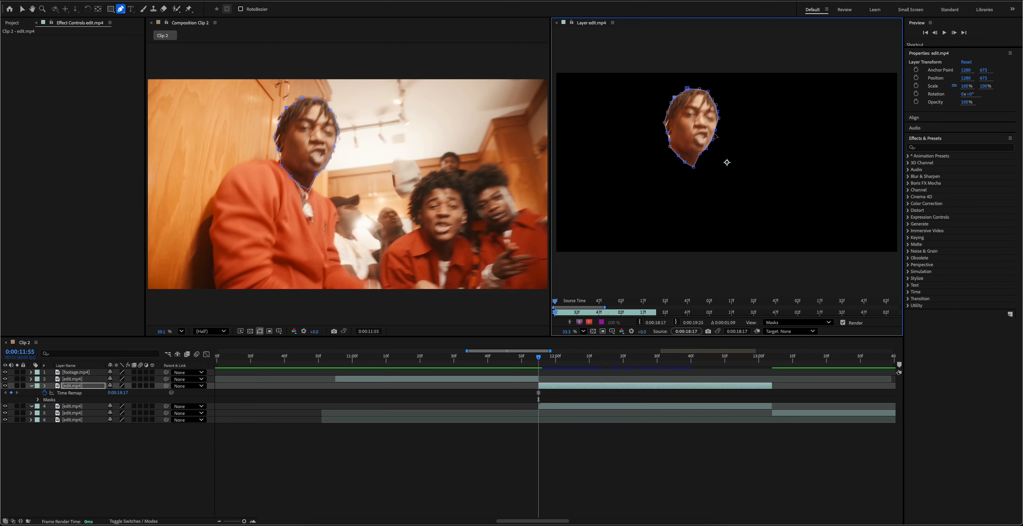
click(556, 22)
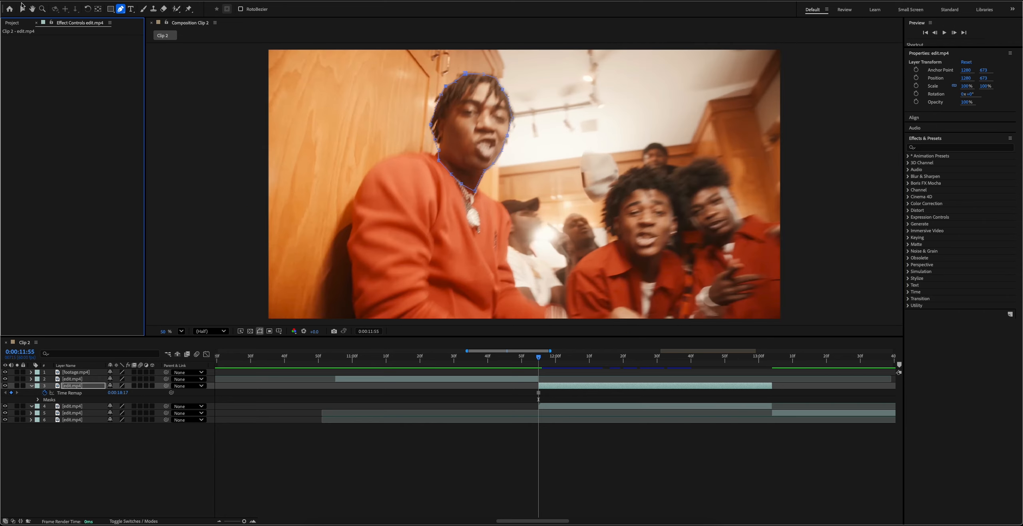
click(23, 6)
click(5, 406)
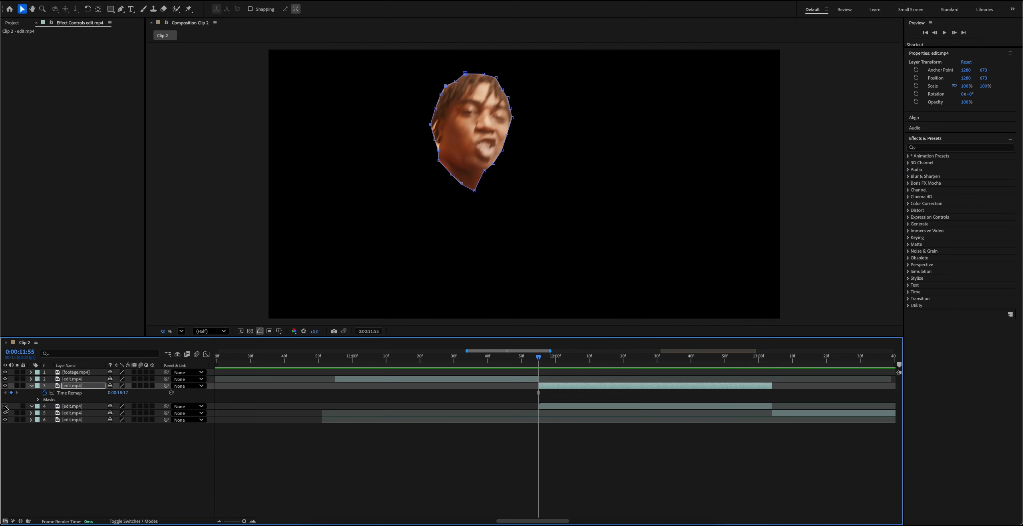
click(5, 406)
click(5, 406)
click(6, 406)
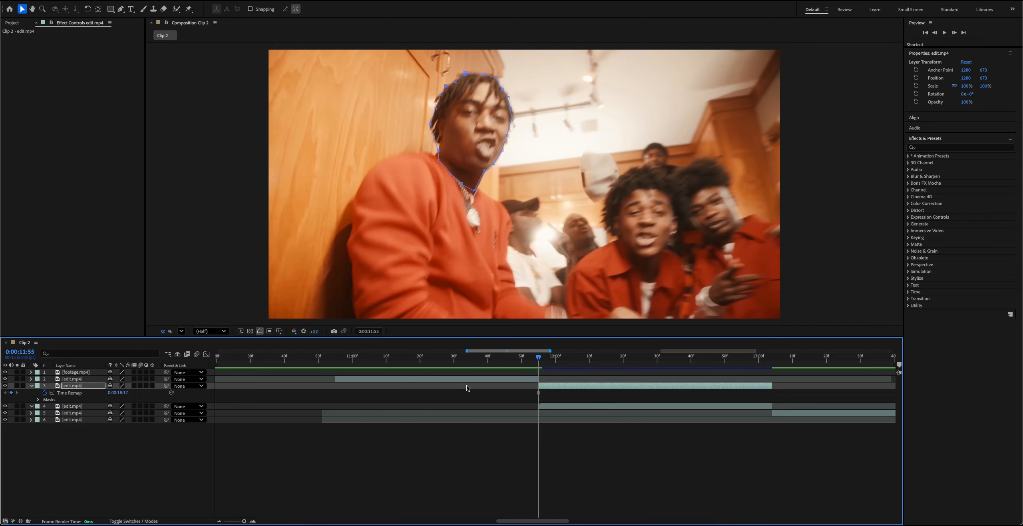
Shift the masked head layer earlier so it starts at 0:00:11:36.
key(equal)
key(equal)
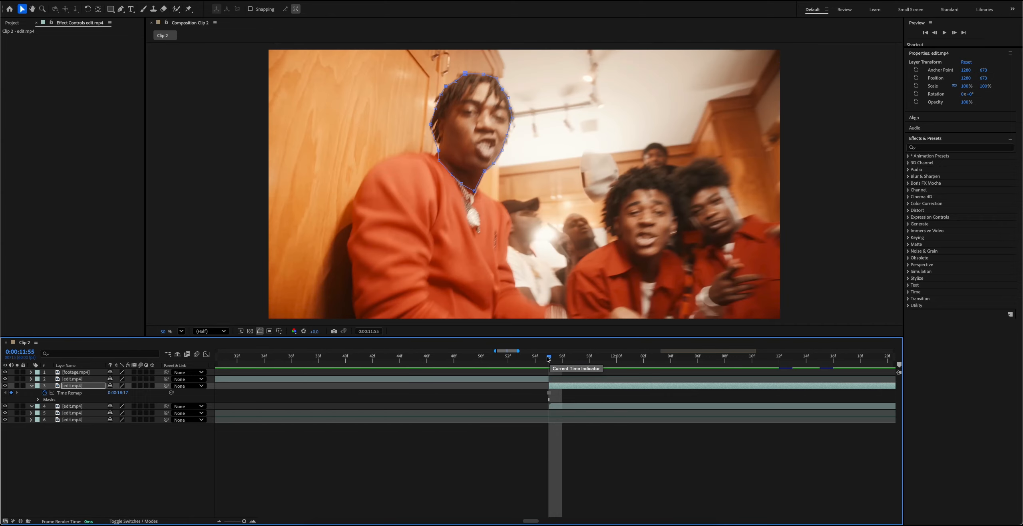
mouse_move(549, 359)
mouse_down()
mouse_move(509, 358)
mouse_move(548, 358)
mouse_up()
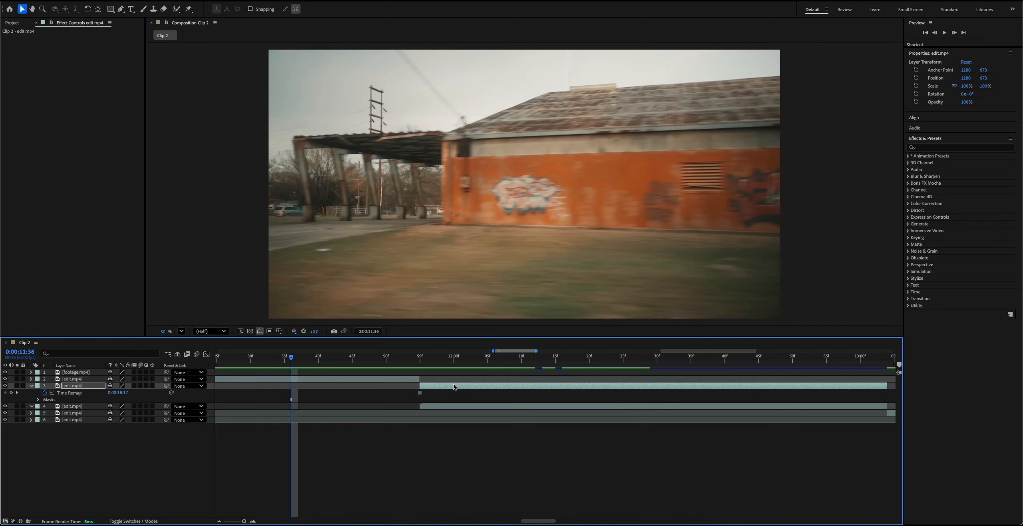
drag(452, 385, 400, 384)
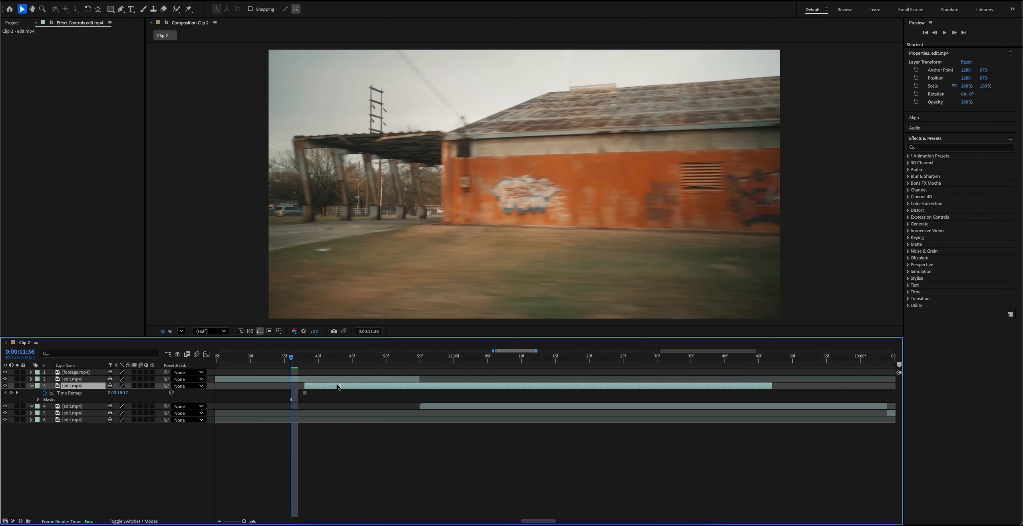
drag(337, 385, 326, 384)
Split the head layer at 0:00:11:55, delete the part after it, and move the layer above the preceding clip.
click(420, 358)
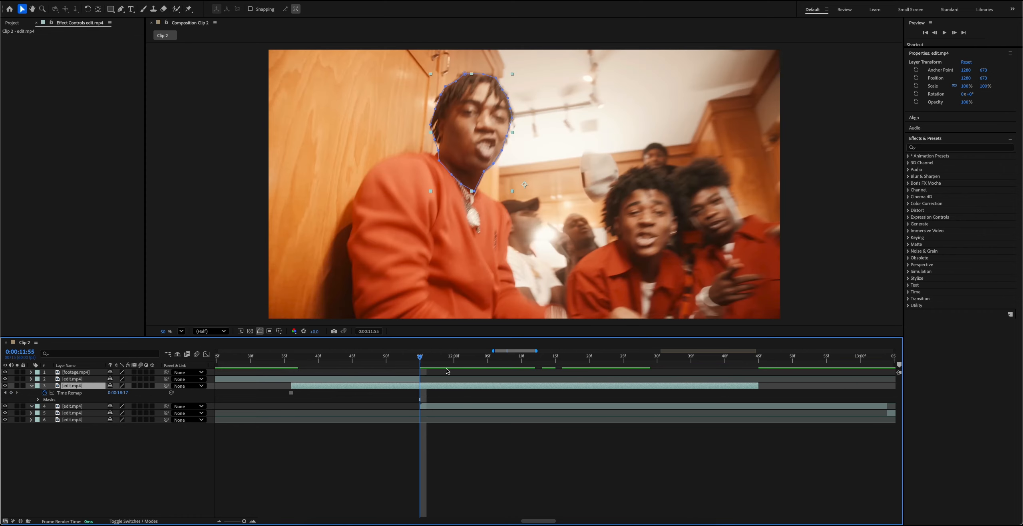
key(ctrl+shift+d)
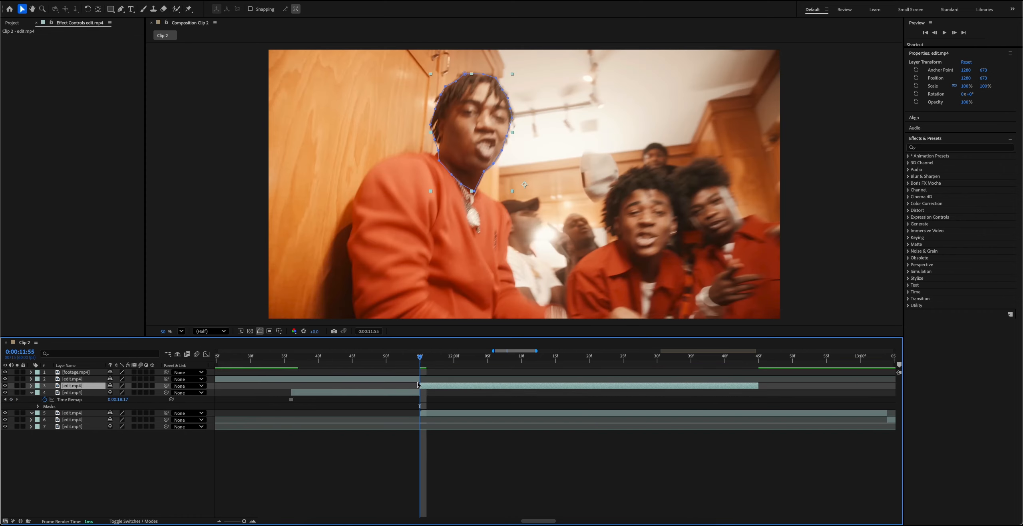
key(Delete)
click(357, 386)
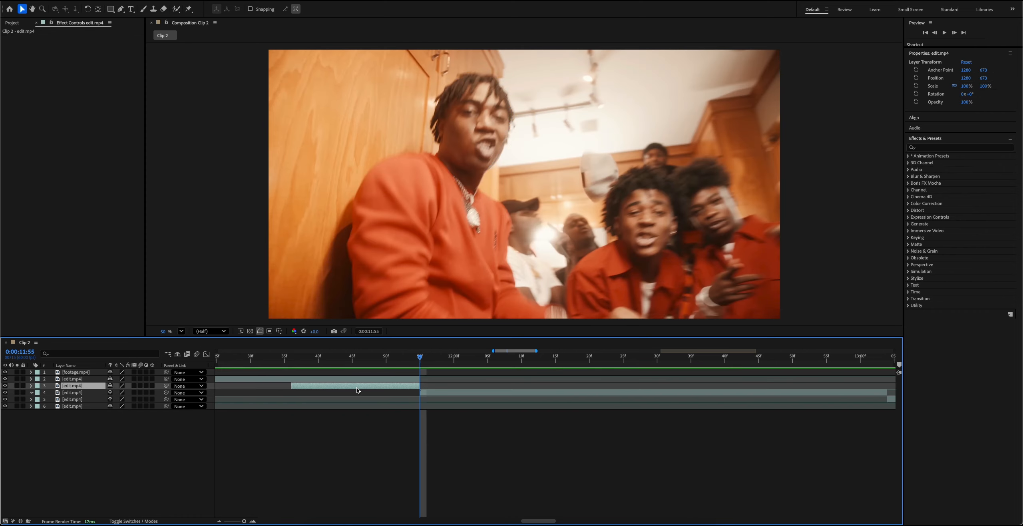
drag(89, 386, 109, 379)
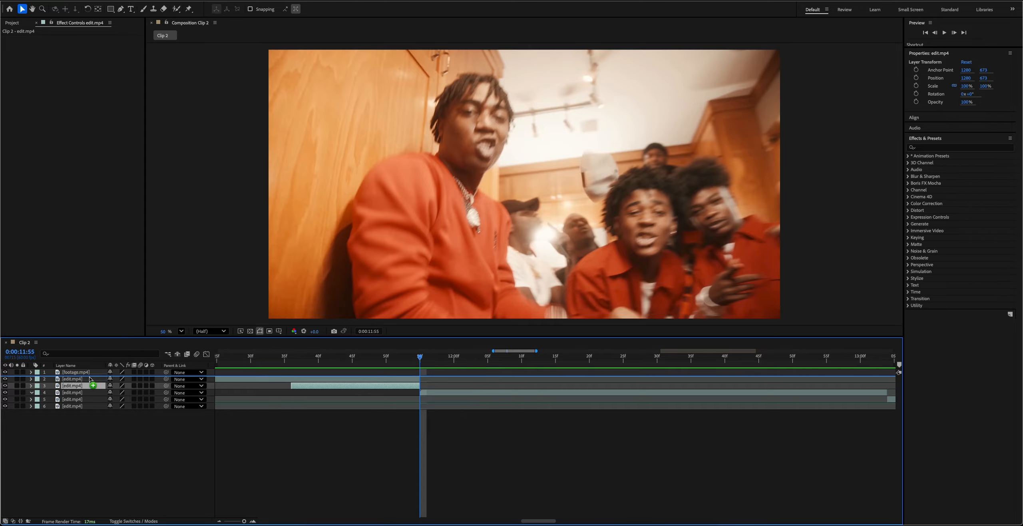
Add Rotation and Scale keyframes to the head layer at its end, 0:00:11:55, keeping the default values.
key(minus)
key(minus)
mouse_move(413, 361)
mouse_down()
mouse_move(427, 361)
mouse_move(398, 361)
mouse_move(411, 361)
mouse_up()
key(ctrl+alt+t)
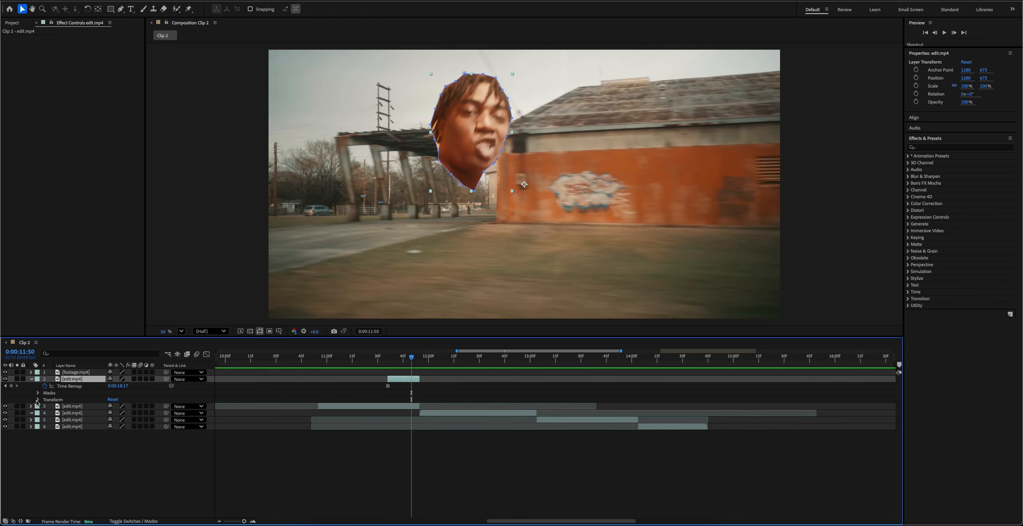
click(38, 399)
drag(412, 361, 420, 361)
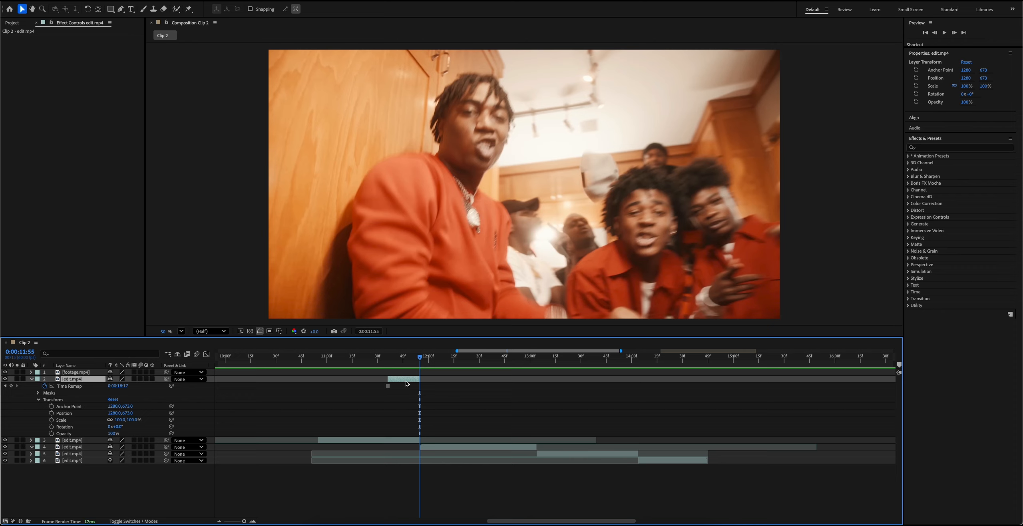
click(131, 425)
click(52, 426)
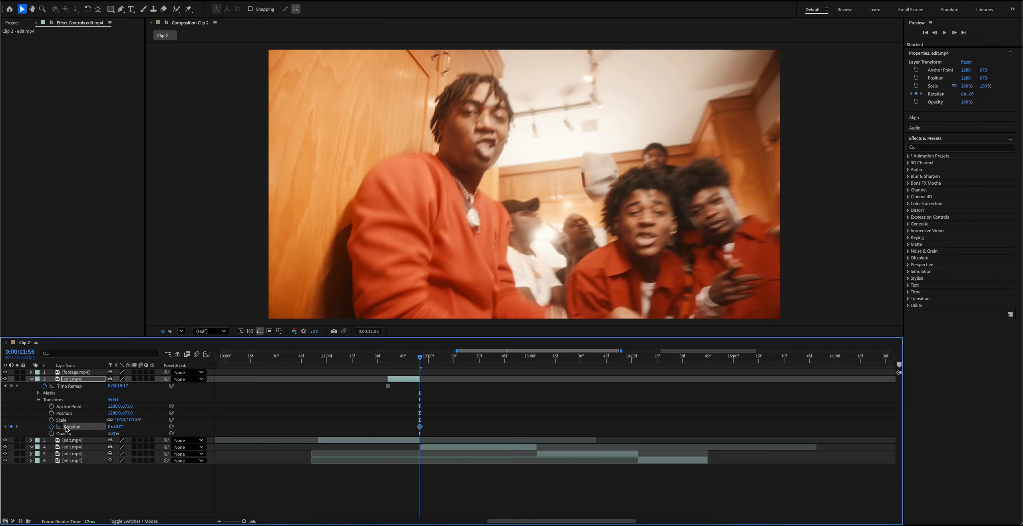
click(52, 420)
At the head layer's start, keyframe Rotation at about 2x+145° and Scale at 0%.
key(i)
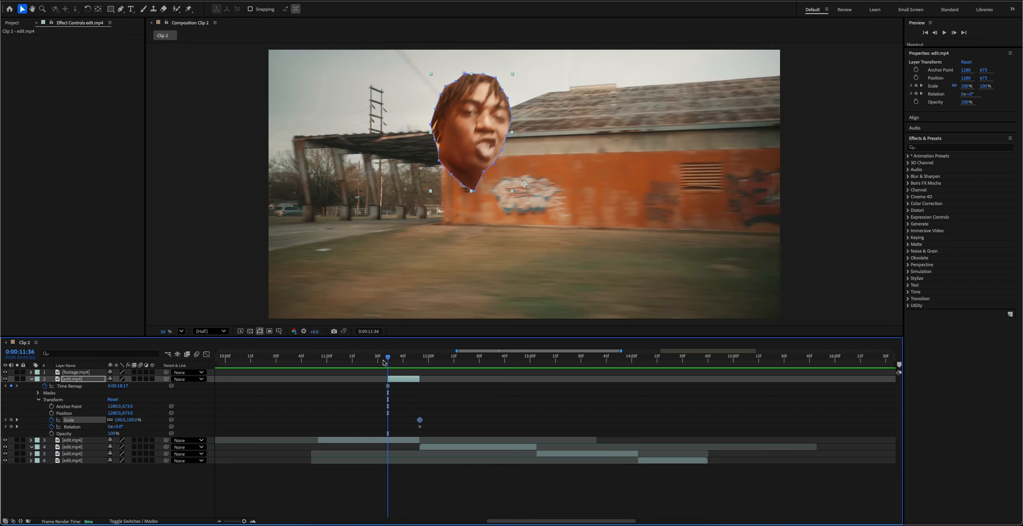
drag(115, 426, 460, 426)
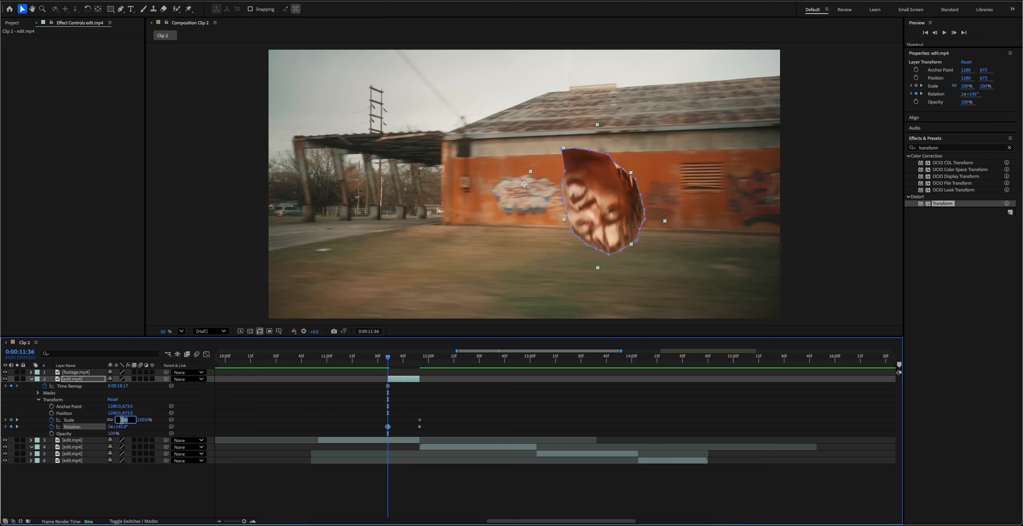
key(Return)
Apply Easy Ease to all Scale and Rotation keyframes on the head layer.
drag(455, 429, 370, 414)
right_click(420, 428)
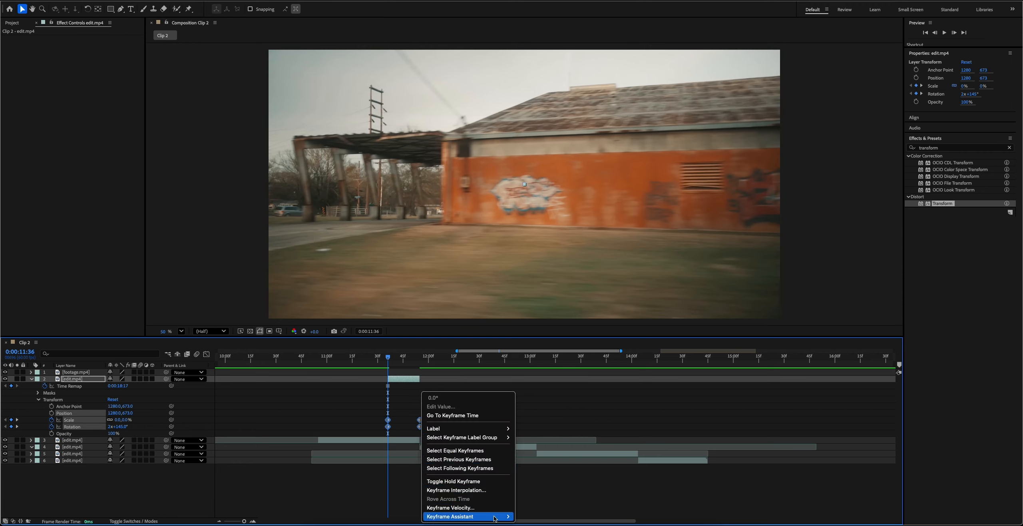
mouse_move(480, 516)
click(540, 438)
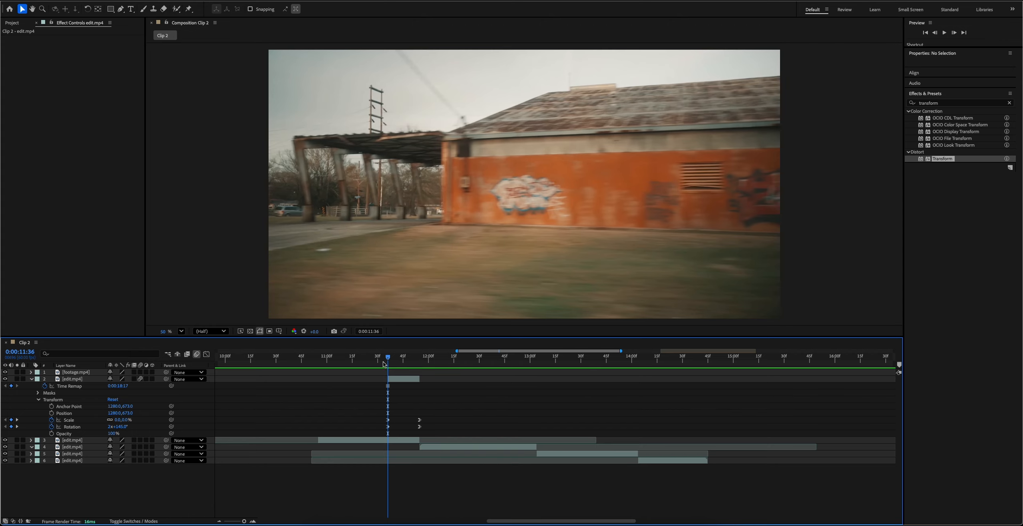
Preview the spinning head and lengthen the animation by moving the layer's start and its first Scale and Rotation keyframes to 0:00:11:25.
key(space)
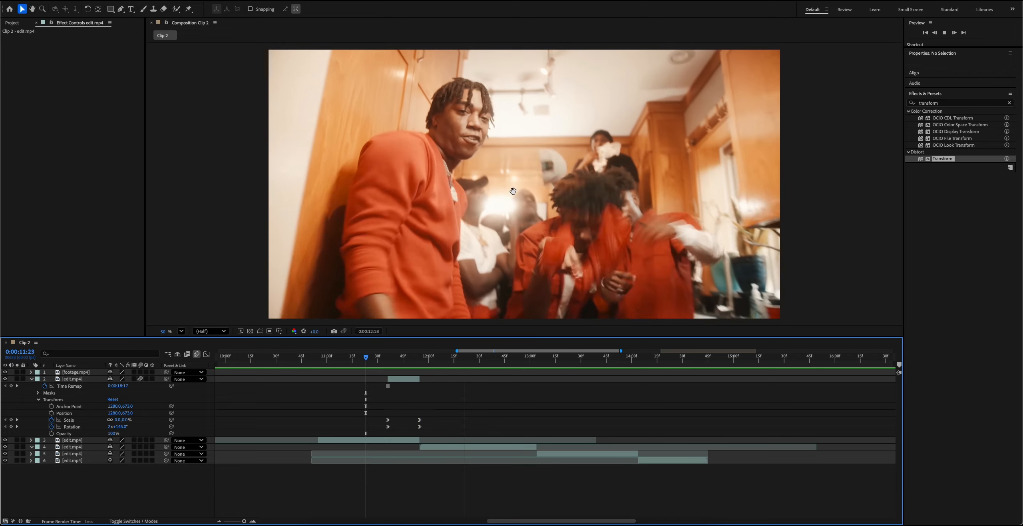
key(space)
click(374, 360)
key(space)
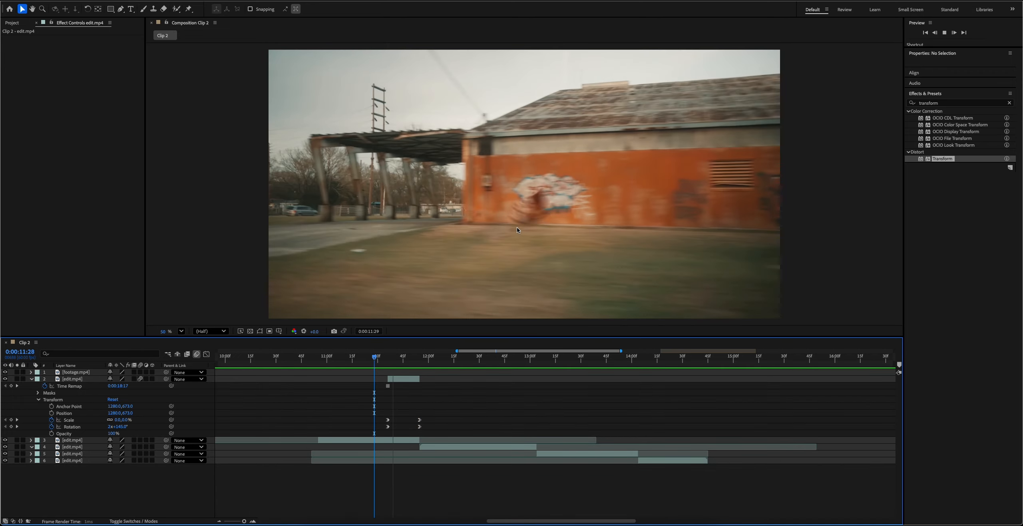
key(space)
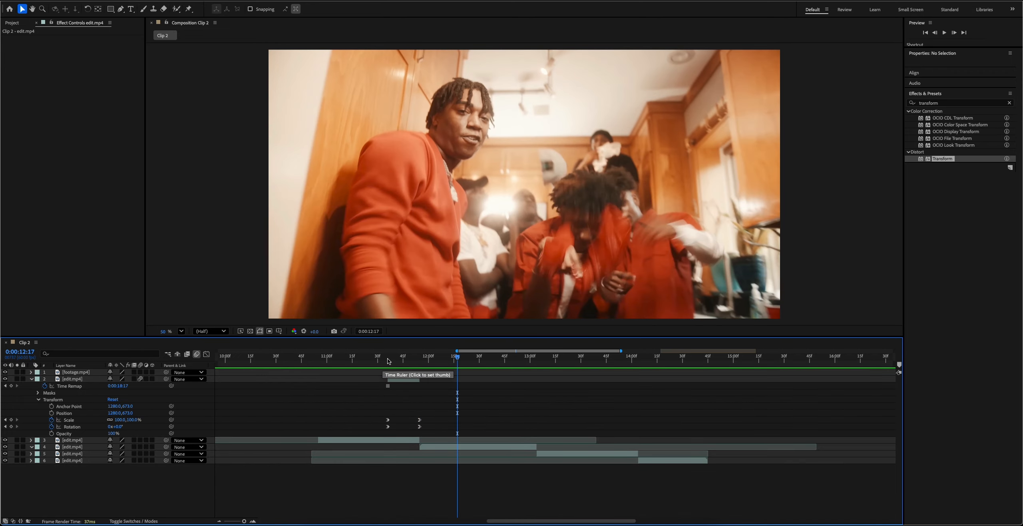
drag(389, 379, 369, 379)
drag(393, 429, 369, 420)
click(369, 379)
key(i)
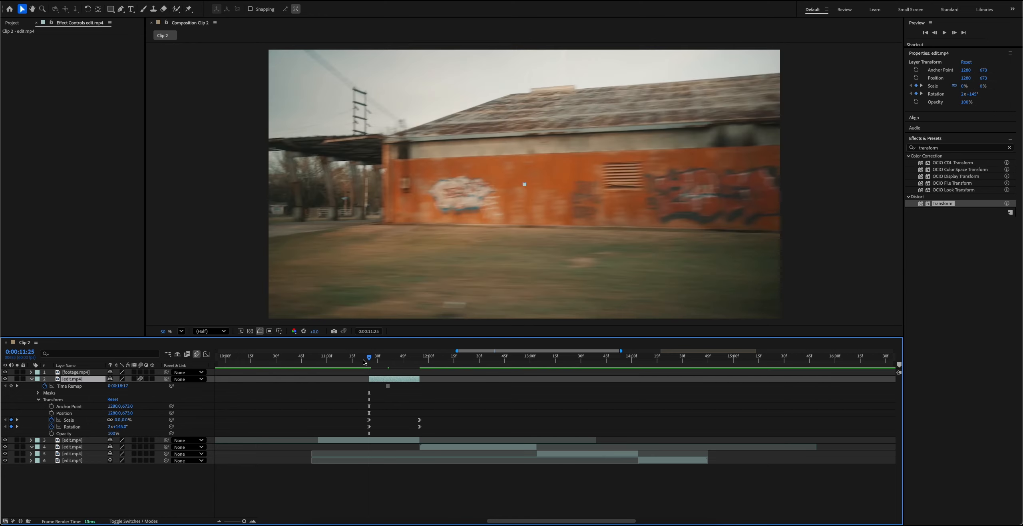
key(space)
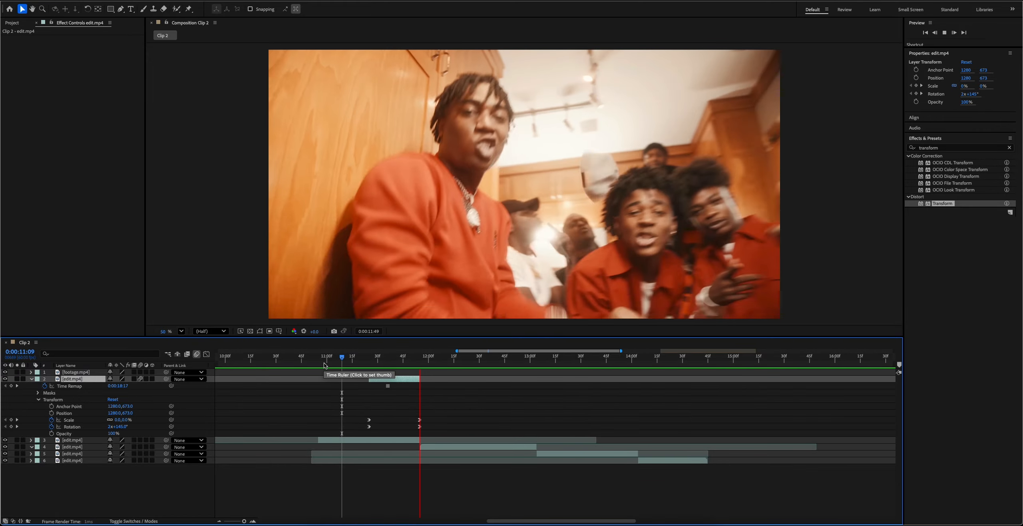
key(space)
click(357, 359)
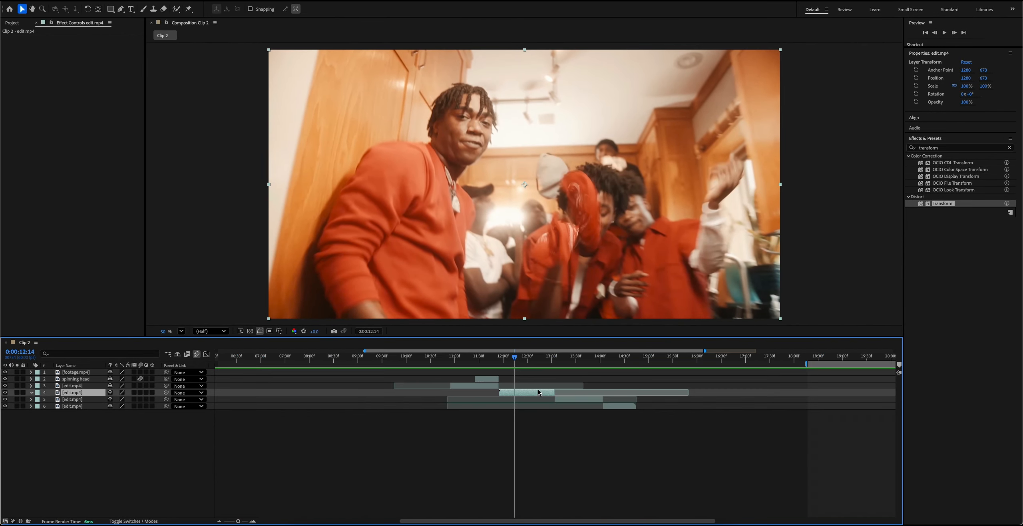
Duplicate the clip that follows the spinning head and freeze the upper copy on its last frame, at 0:00:13:03.
key(ctrl+d)
drag(537, 367, 554, 369)
right_click(530, 392)
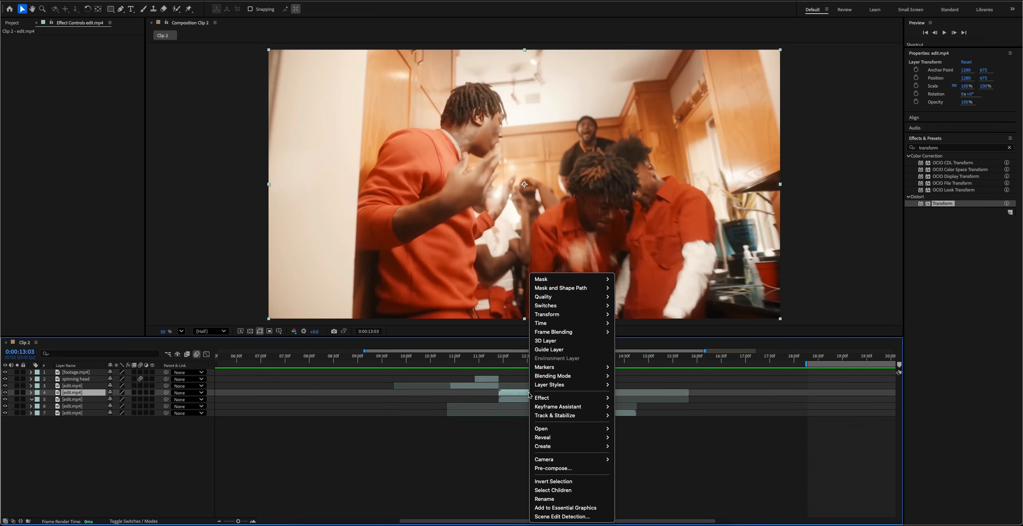
mouse_move(614, 324)
click(645, 349)
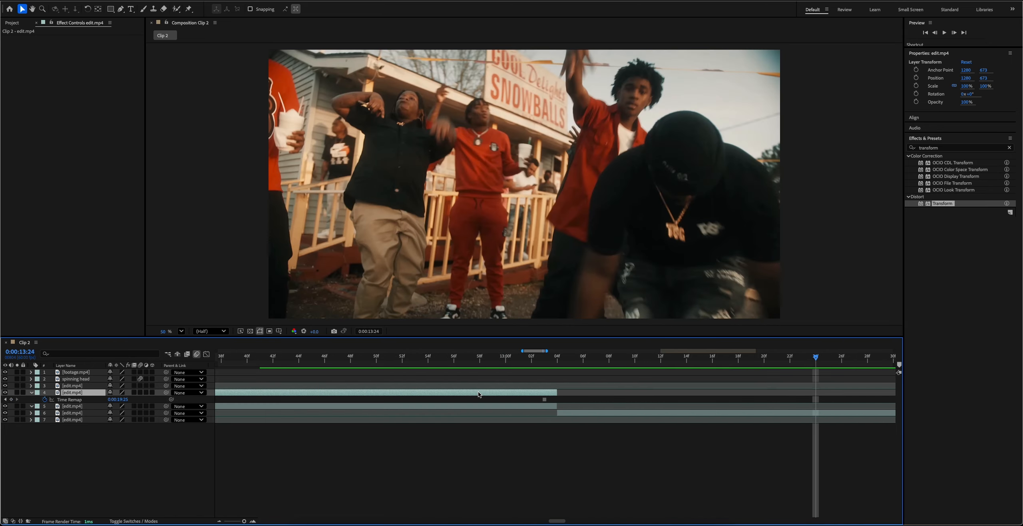
Shift the frozen copy to end at 0:00:13:24, split it at 0:00:13:04 and delete the earlier part.
drag(478, 392, 739, 394)
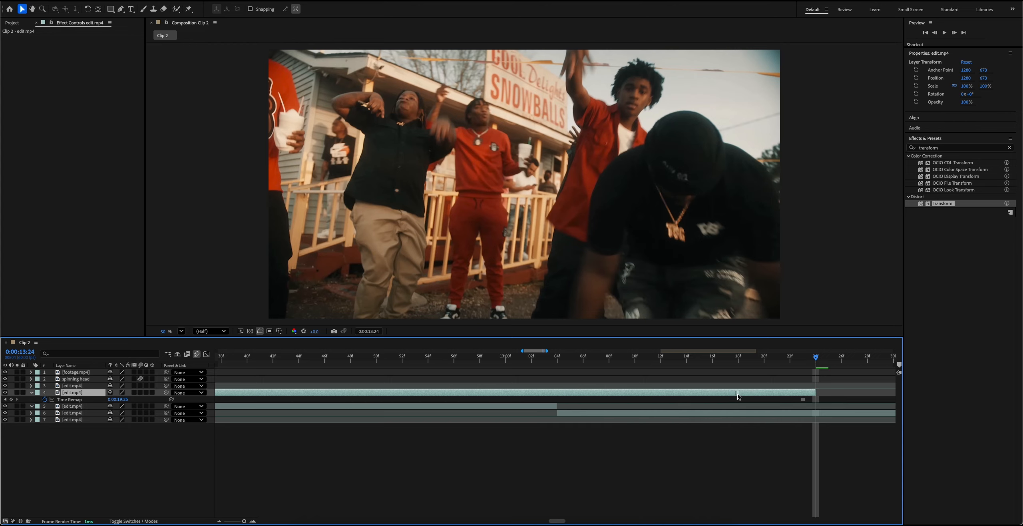
click(559, 360)
key(super+shift+d)
click(530, 398)
key(Delete)
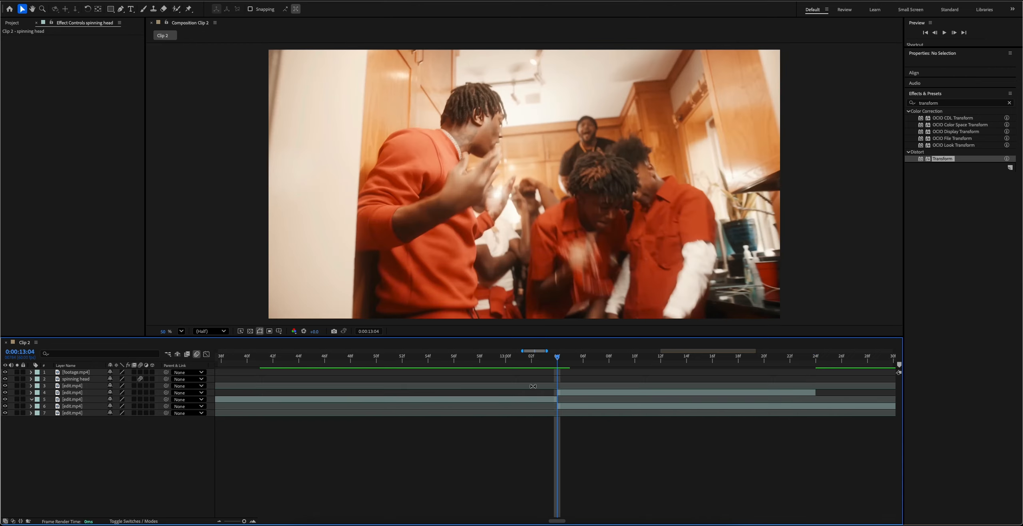
Start Rotation and Position keyframes on the frozen clip's first frame, at 0:00:13:04.
key(minus)
key(minus)
key(minus)
key(minus)
drag(533, 362, 571, 363)
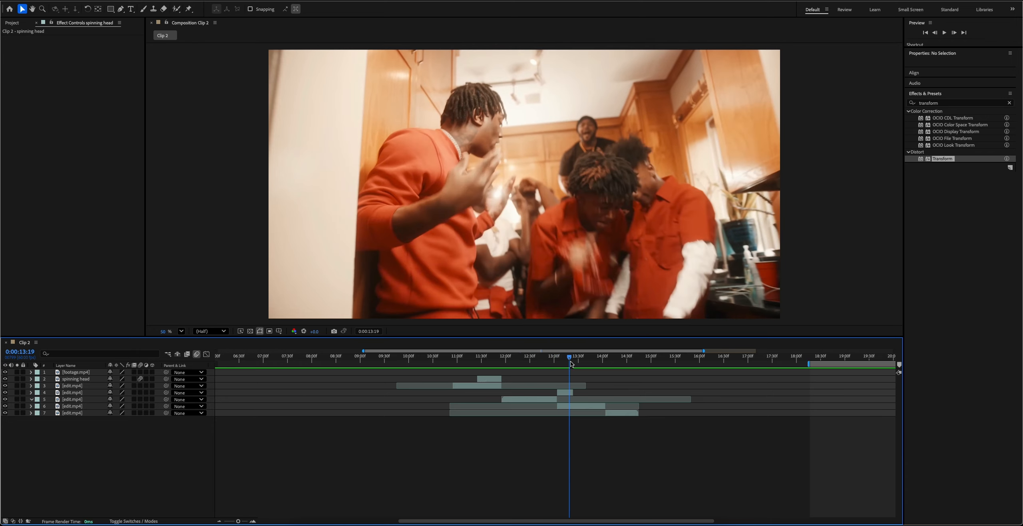
drag(571, 363, 575, 364)
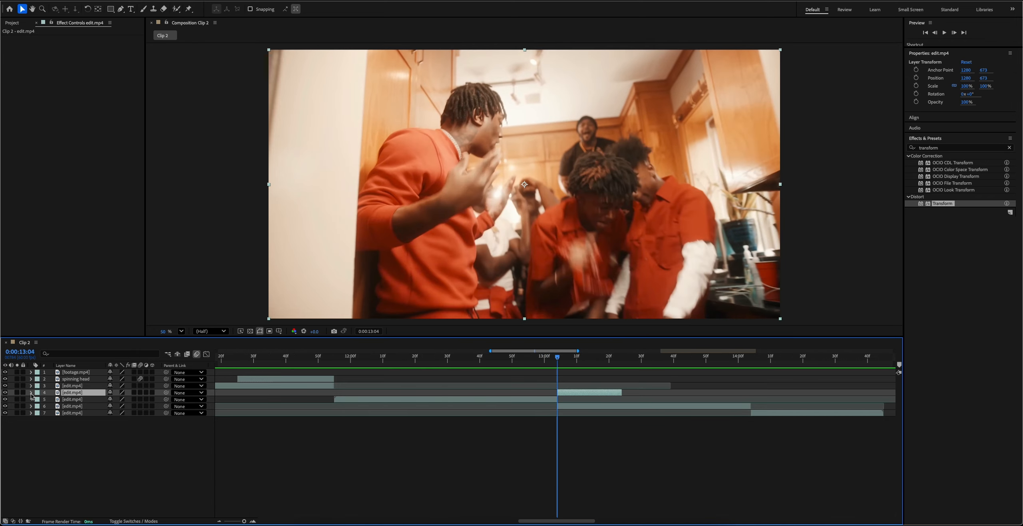
click(31, 393)
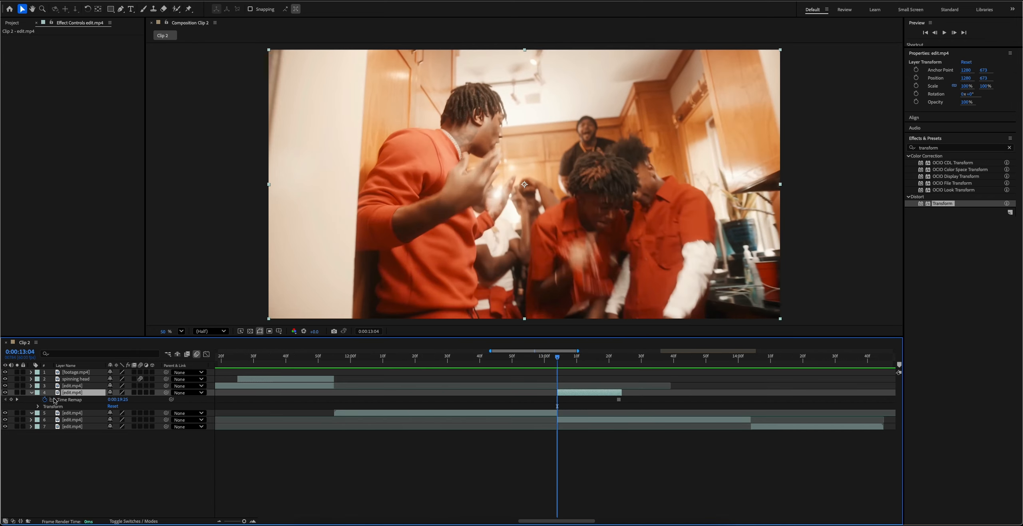
click(38, 407)
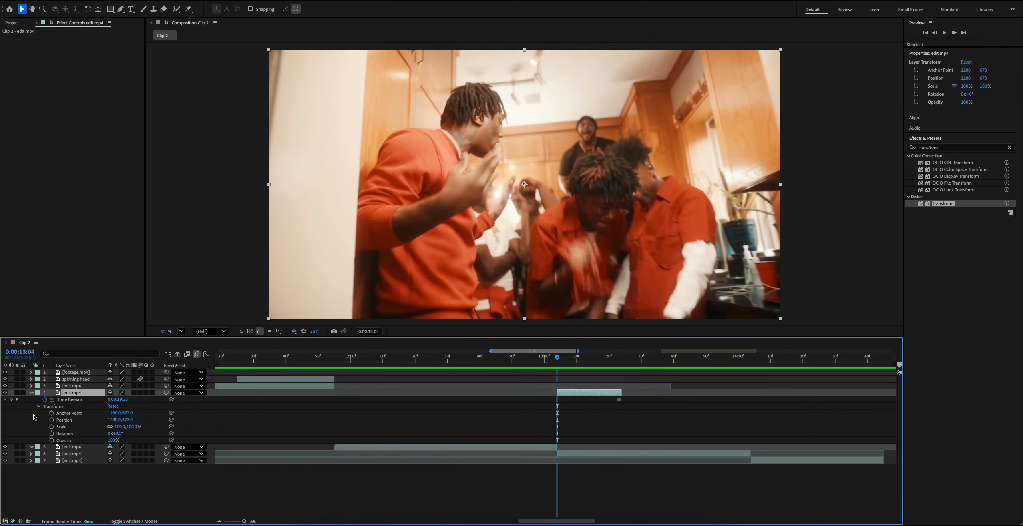
click(52, 434)
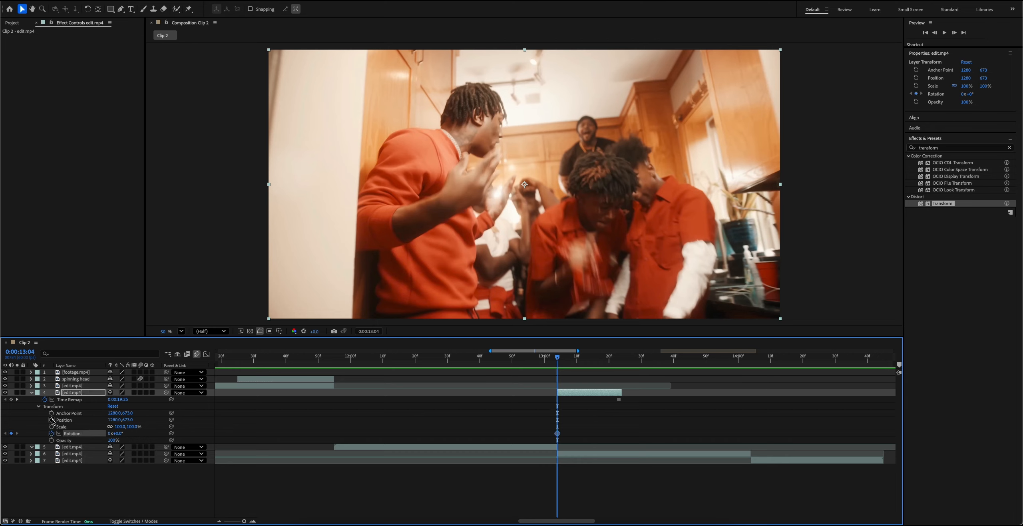
click(52, 420)
At 0:00:13:23, set the frozen clip's Rotation to 10° and its vertical Position to 2239 so it falls out of frame.
drag(562, 360, 619, 356)
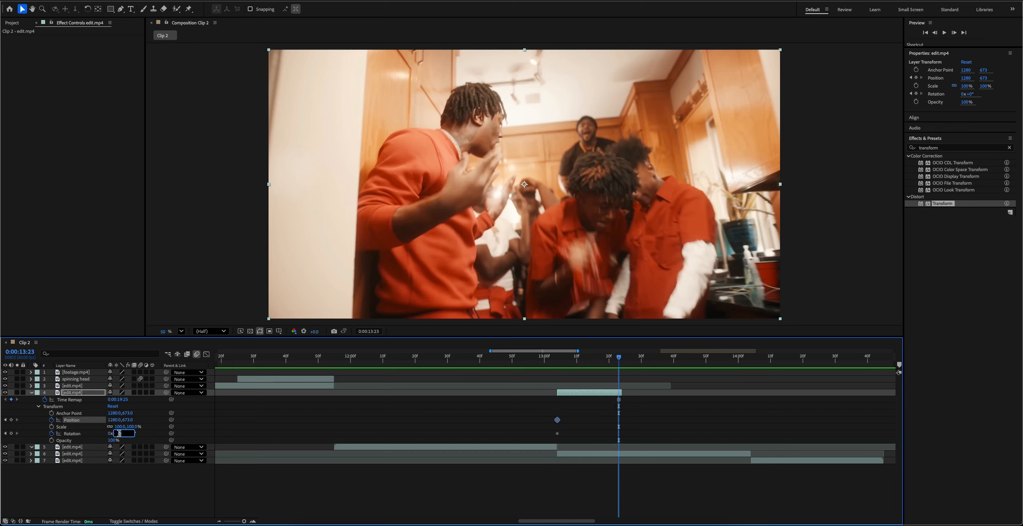
key(Return)
drag(132, 420, 751, 418)
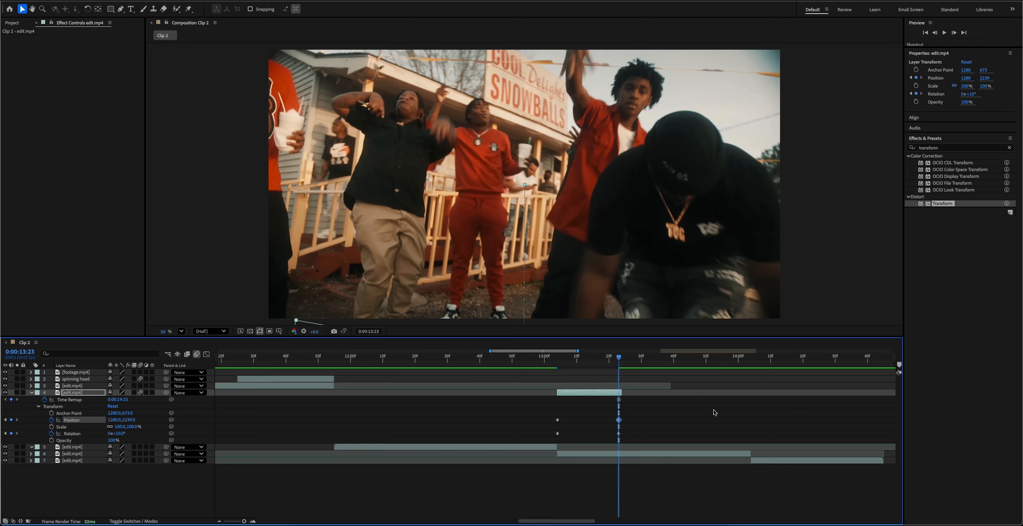
Apply Easy Ease In to all Position and Rotation keyframes of the falling clip and preview the transition.
drag(639, 412, 529, 437)
right_click(619, 434)
mouse_move(679, 516)
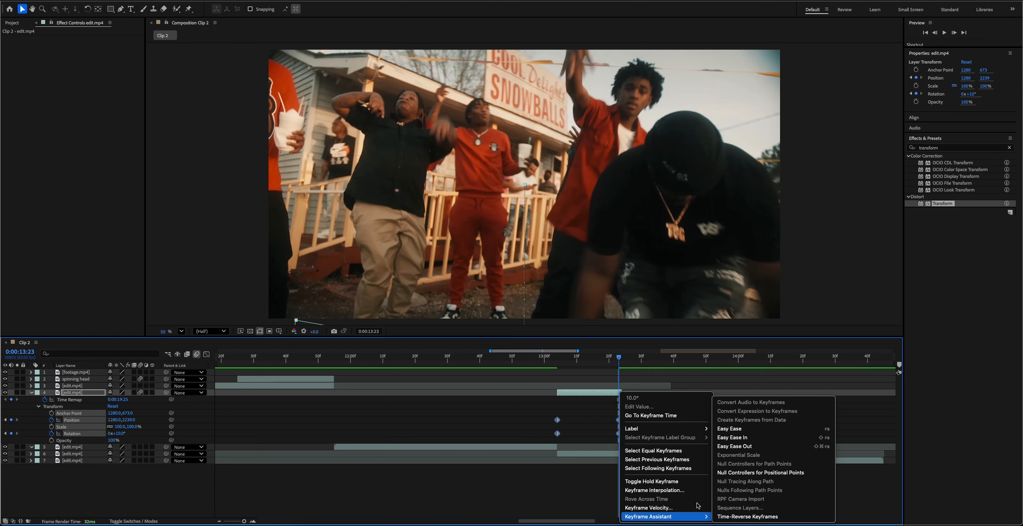
click(747, 447)
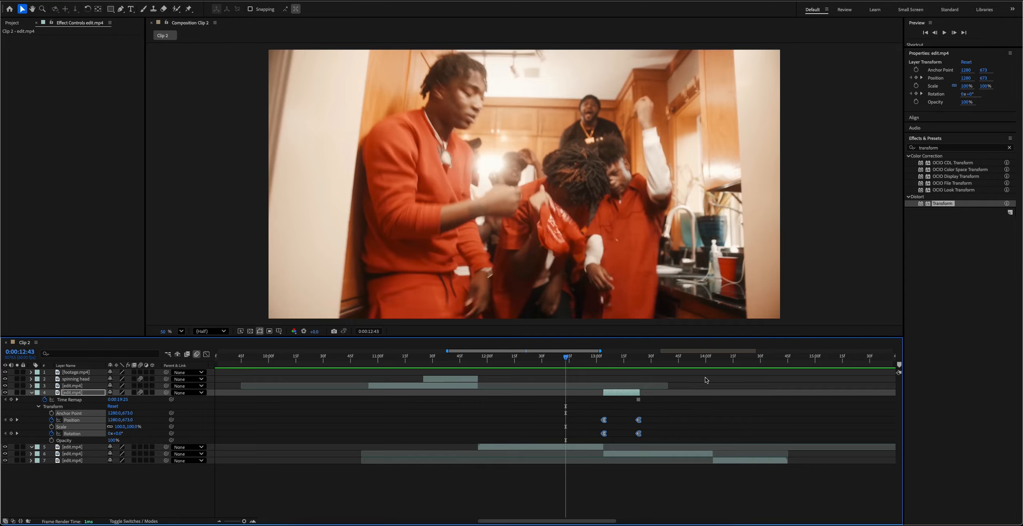
key(space)
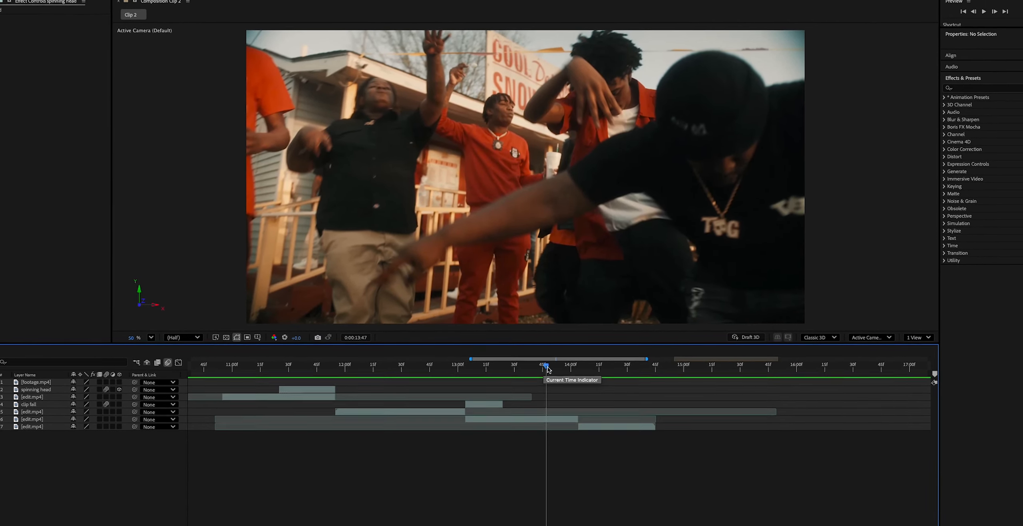
Duplicate the group clip that follows the falling clip and freeze the upper copy on its last frame, at 0:00:14:03.
key(=)
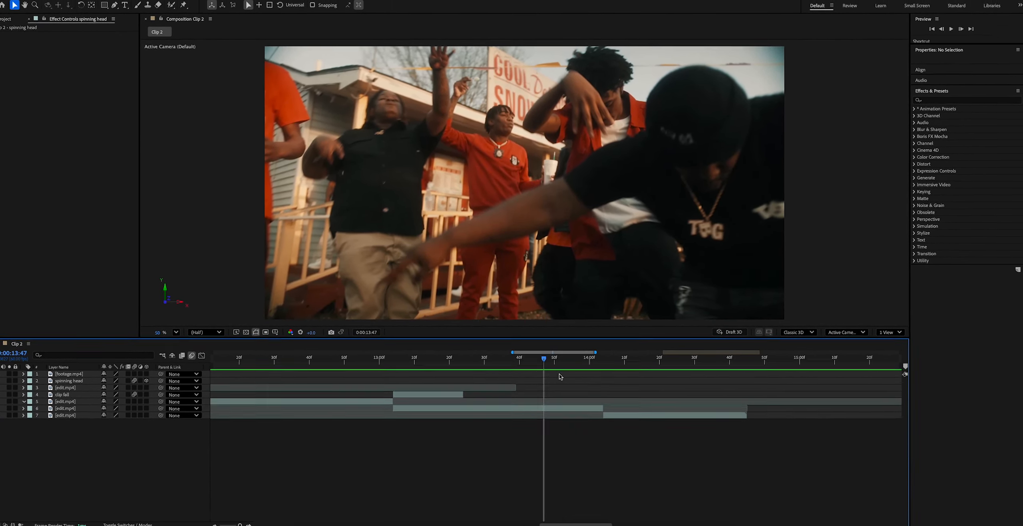
drag(543, 359, 602, 359)
key(super+Left)
click(549, 405)
key(super+d)
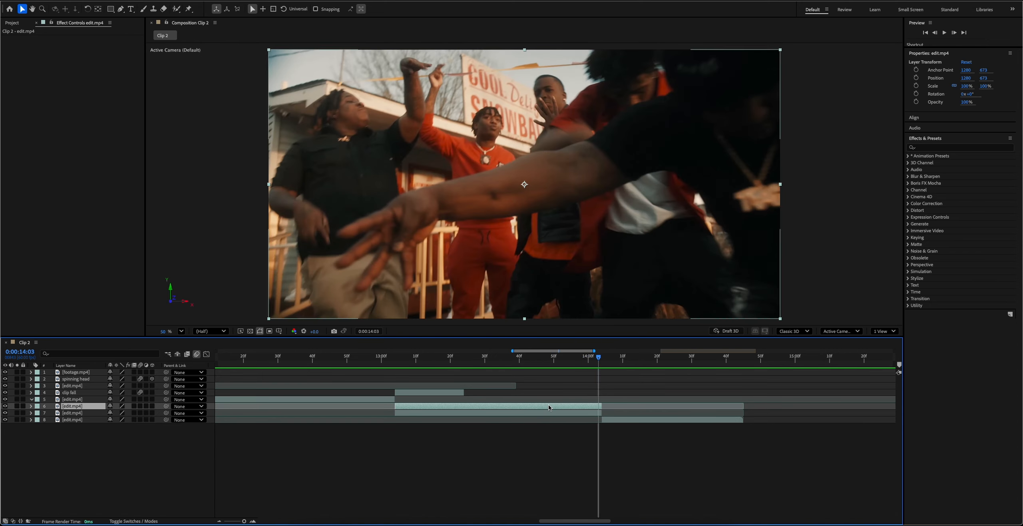
right_click(573, 407)
mouse_move(574, 406)
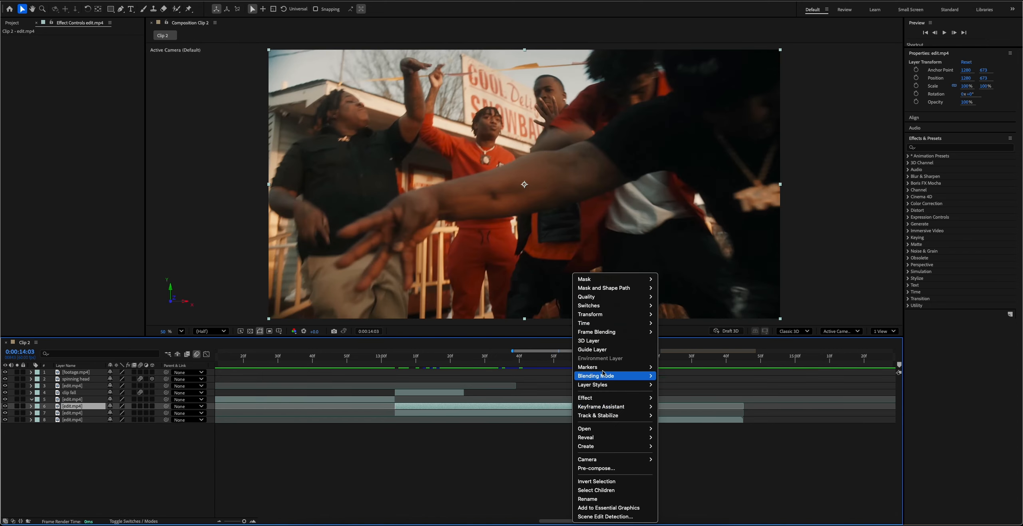
mouse_move(624, 322)
click(676, 349)
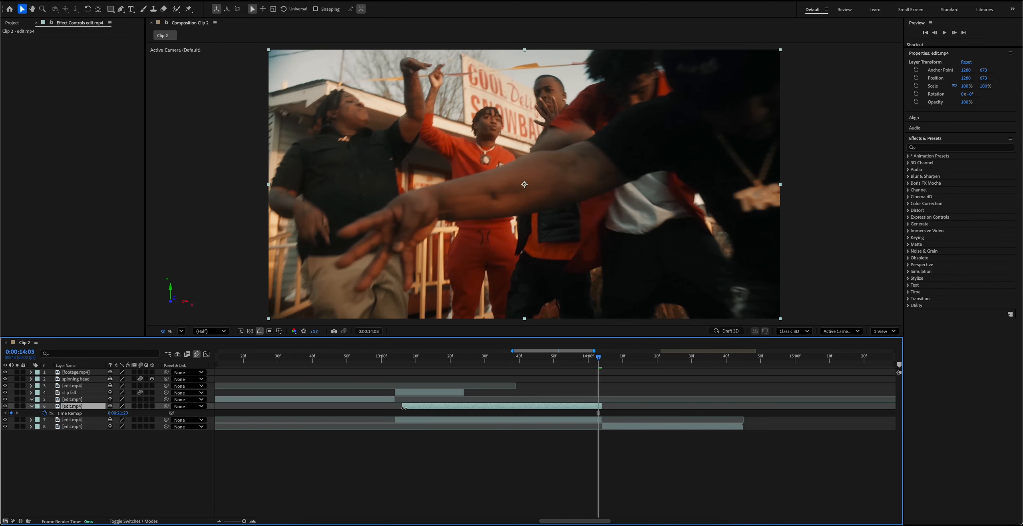
Shorten the frozen group copy and place it over the next shot, starting at 0:00:14:04.
drag(395, 406, 618, 407)
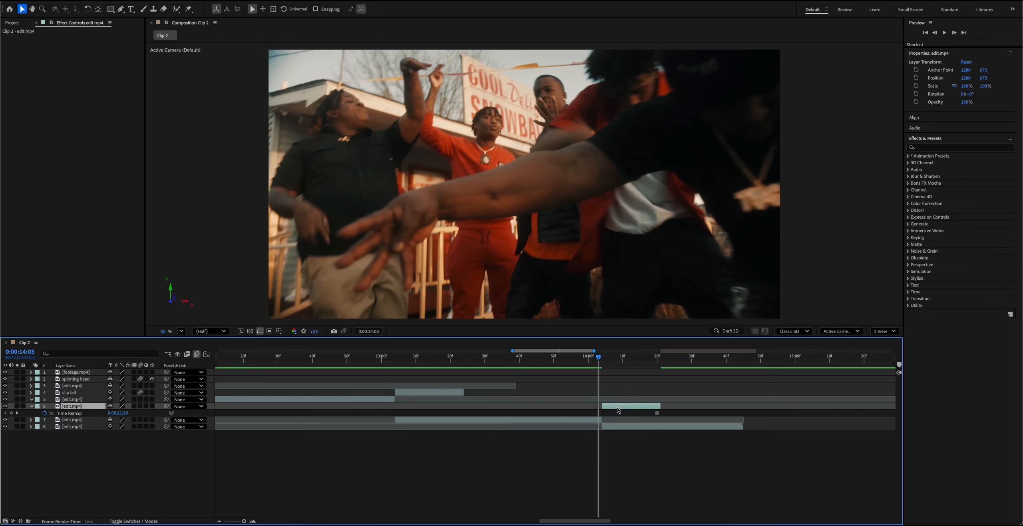
key(space)
key(space)
key(u)
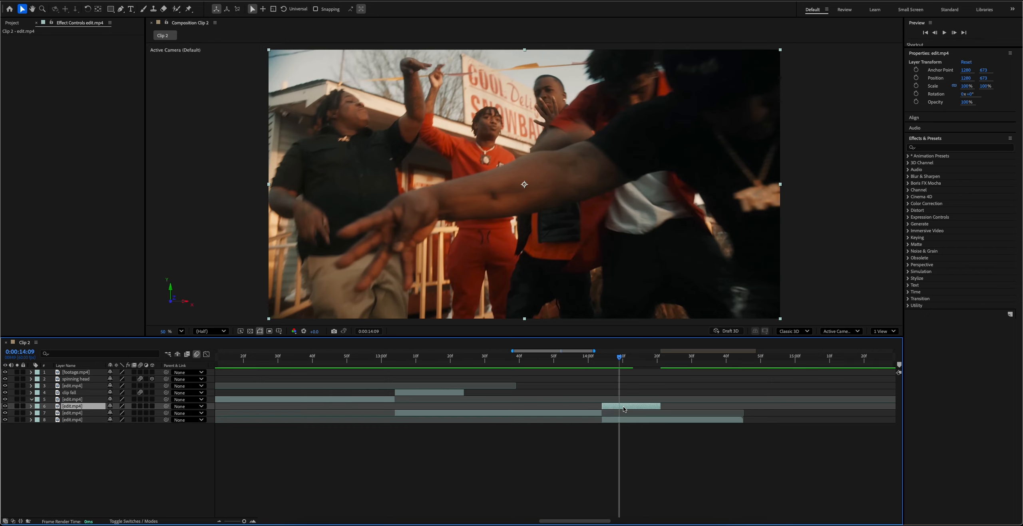
Mask the group of people on the frozen copy with the Pen tool in its layer view, cutting away the background above them.
click(120, 8)
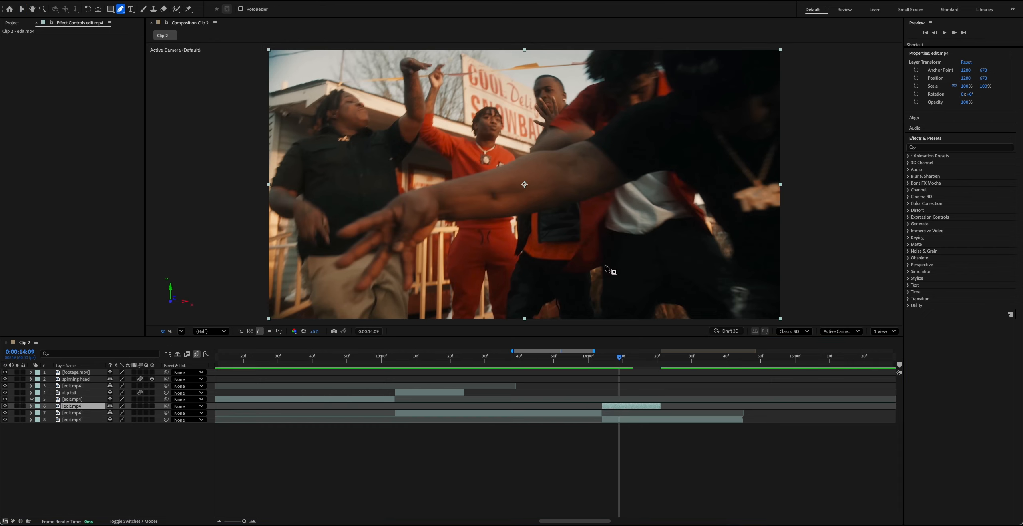
double_click(626, 406)
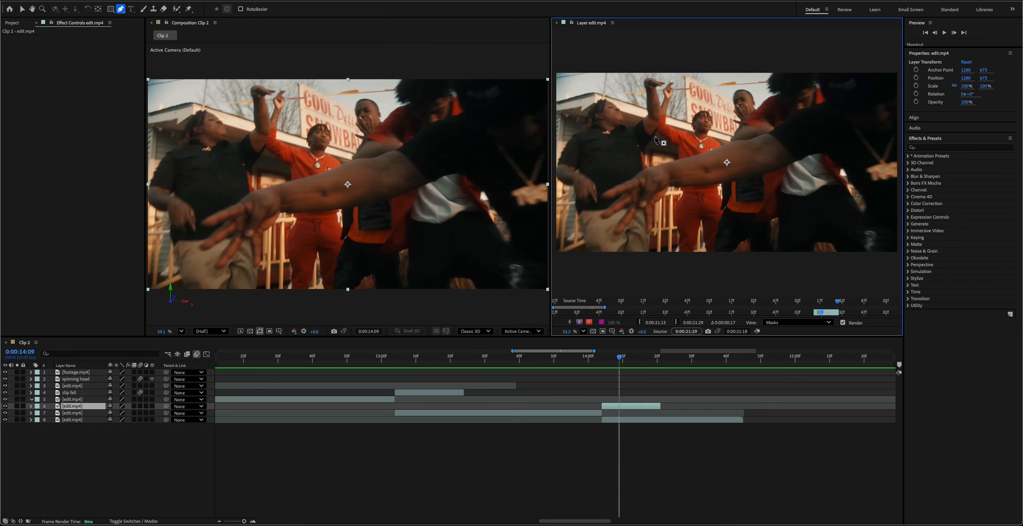
click(896, 103)
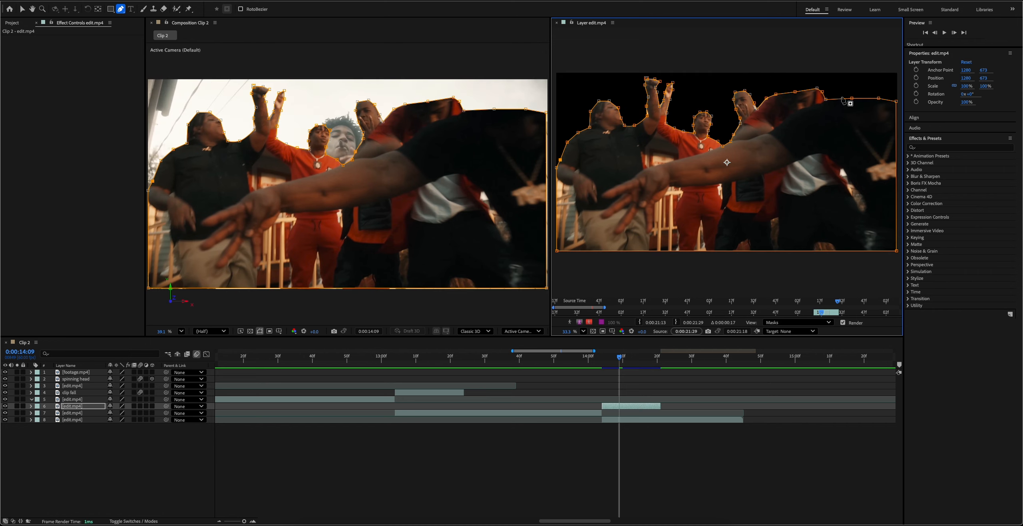
click(556, 23)
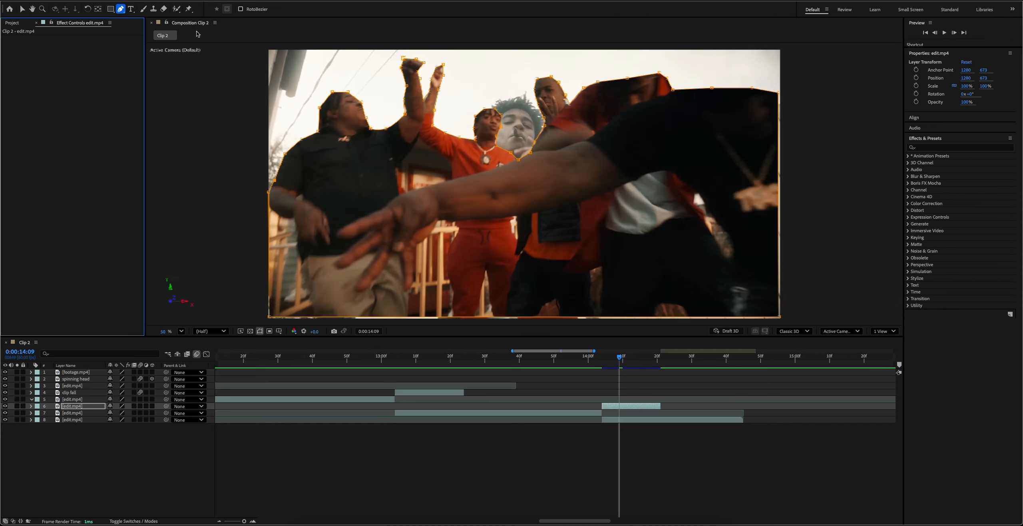
Keyframe the masked group's Position at 0:00:14:04 and set its vertical Position to 1985 at 0:00:14:20.
drag(619, 357, 602, 357)
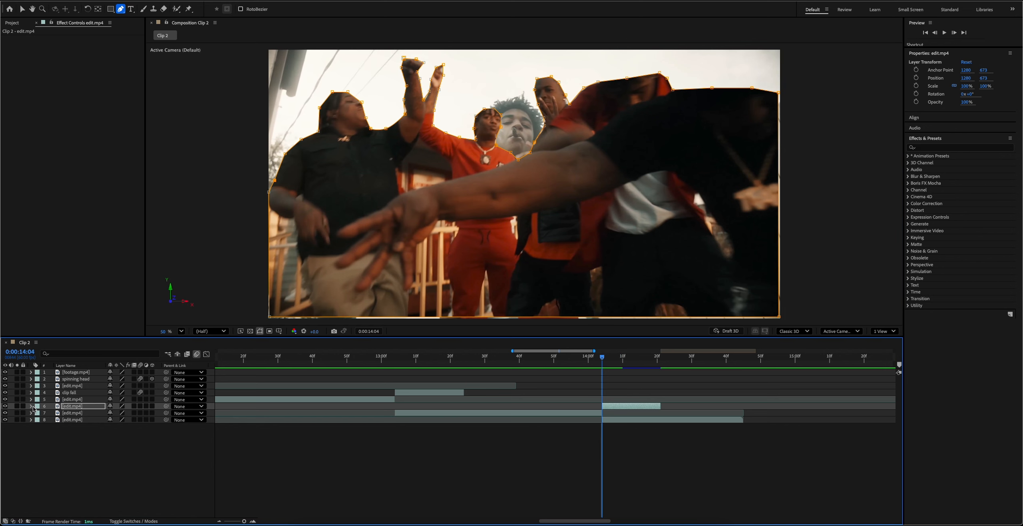
click(32, 406)
click(38, 427)
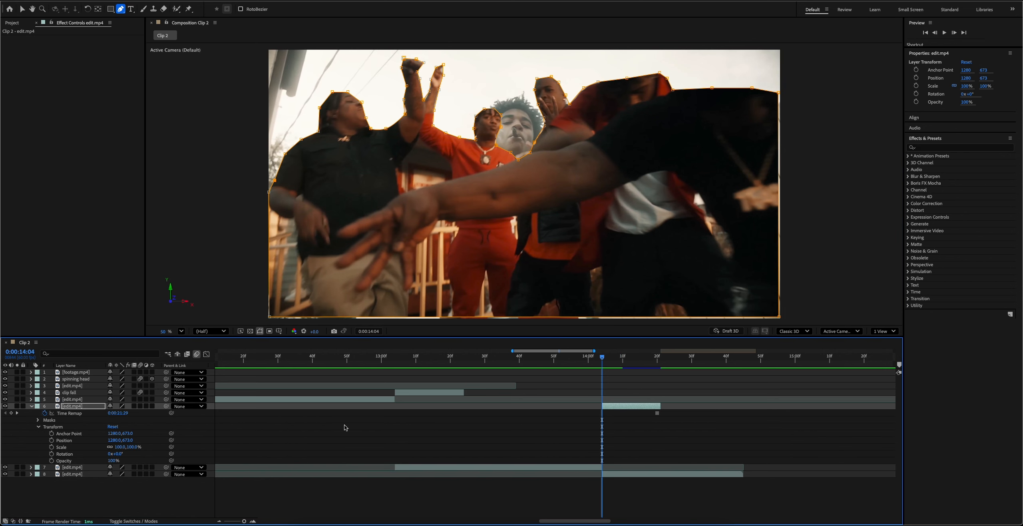
click(52, 440)
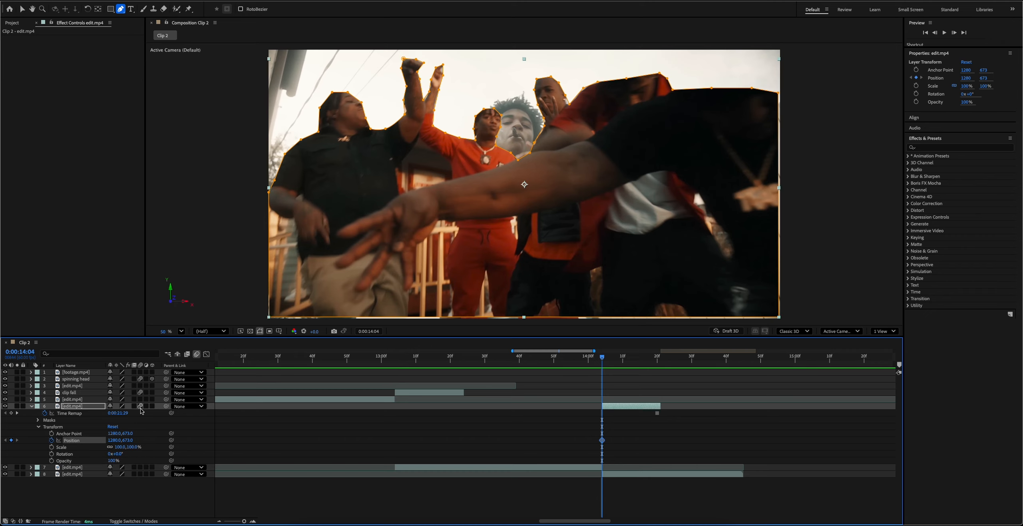
click(657, 361)
drag(127, 440, 580, 436)
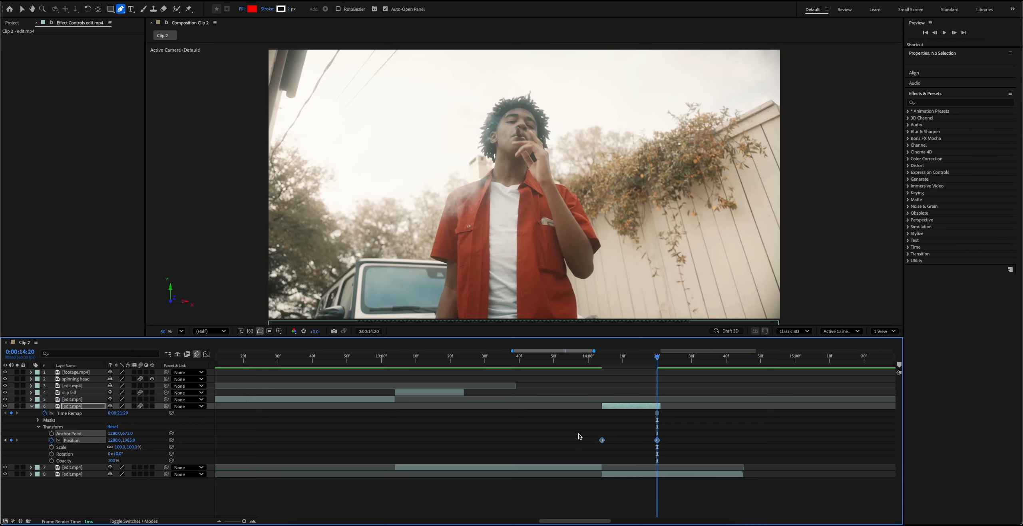
Apply Easy Ease In to both Position keyframes of the masked group and preview the drop.
right_click(602, 440)
mouse_move(649, 517)
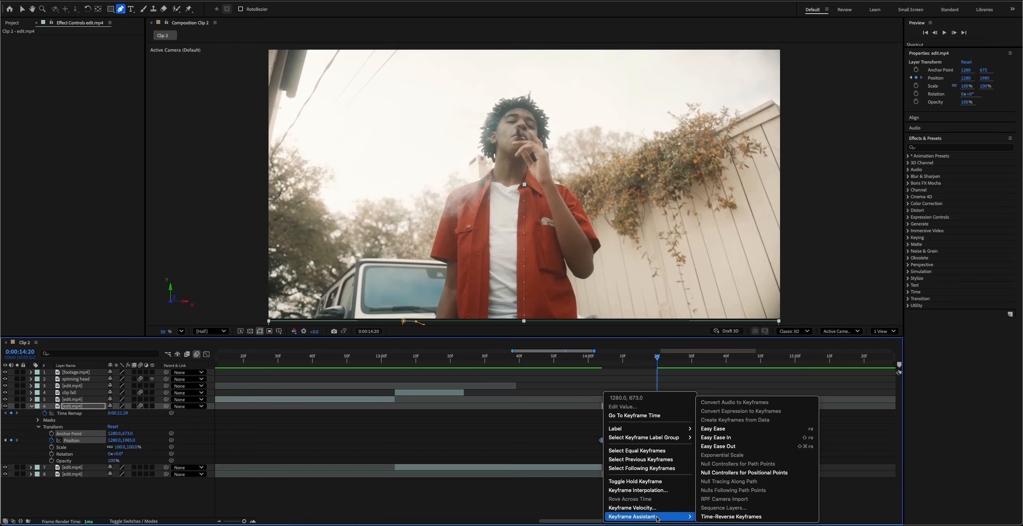
click(729, 437)
key(space)
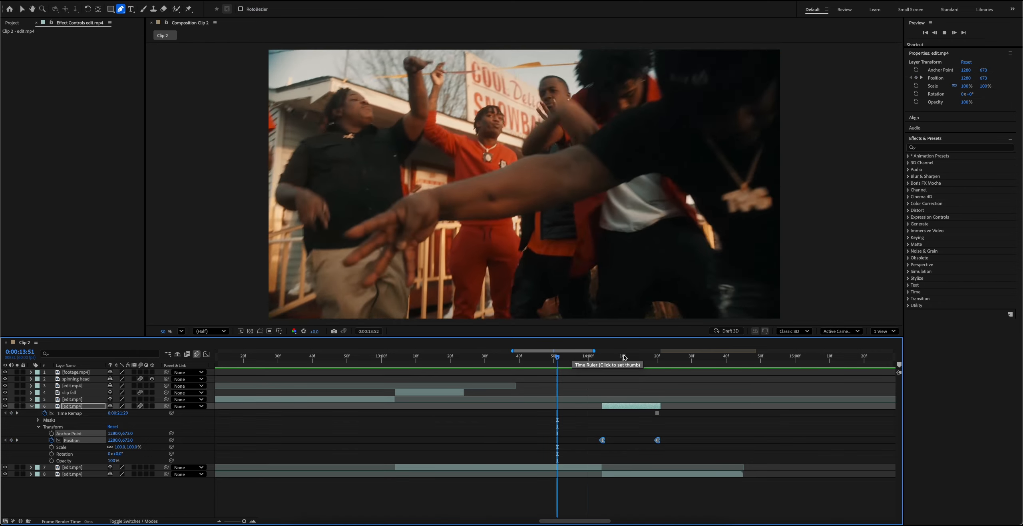
key(space)
Duplicate the masked group layer and shift the lower copy to start at 0:00:14:07.
click(623, 357)
key(u)
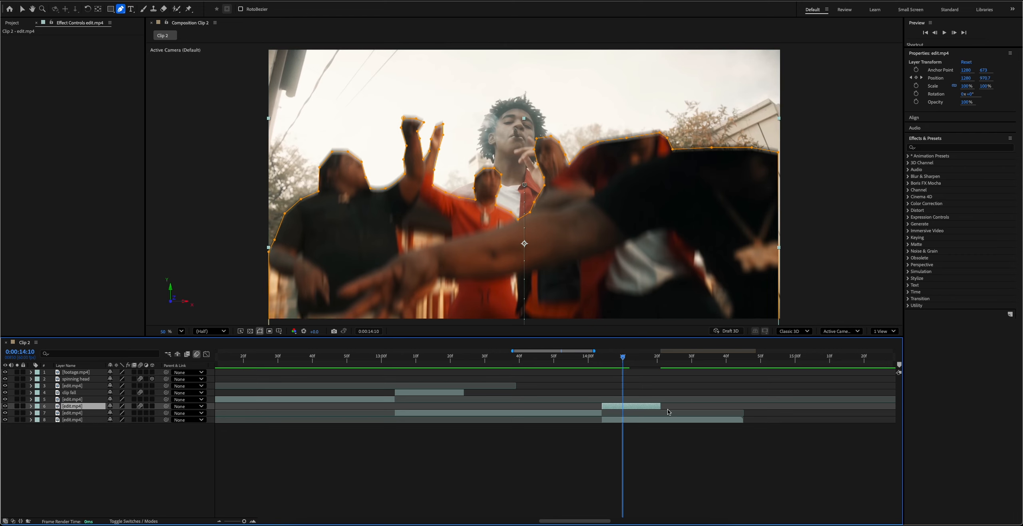
key(ctrl+d)
click(603, 358)
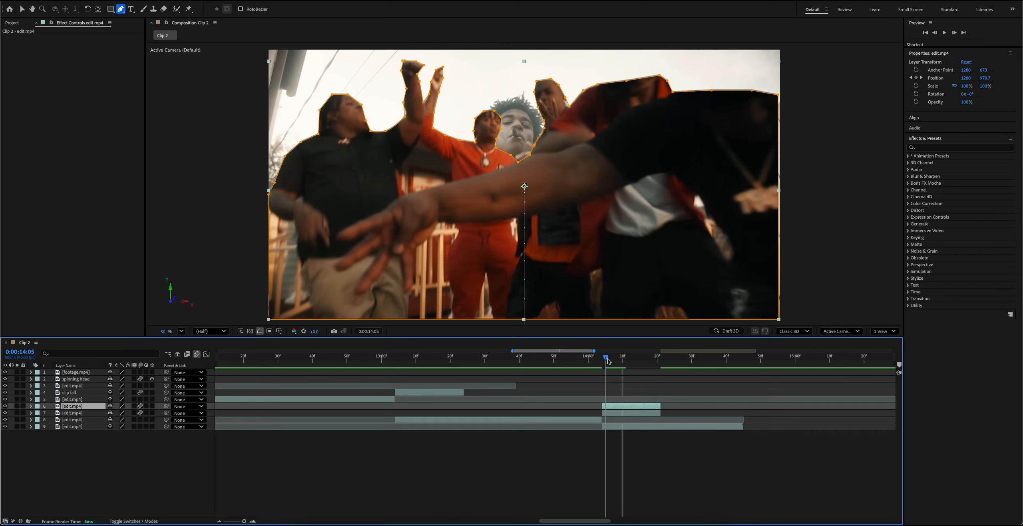
drag(604, 360, 612, 360)
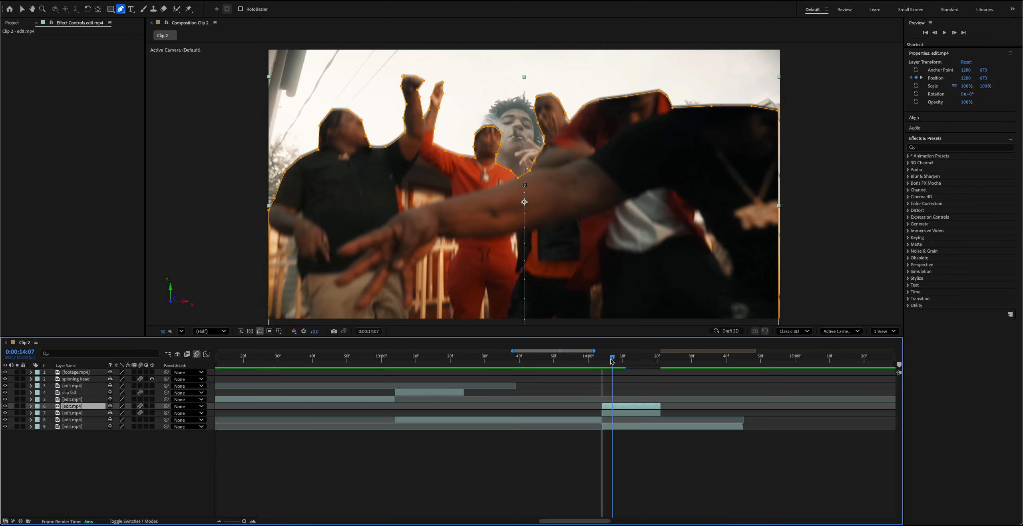
drag(632, 412, 639, 417)
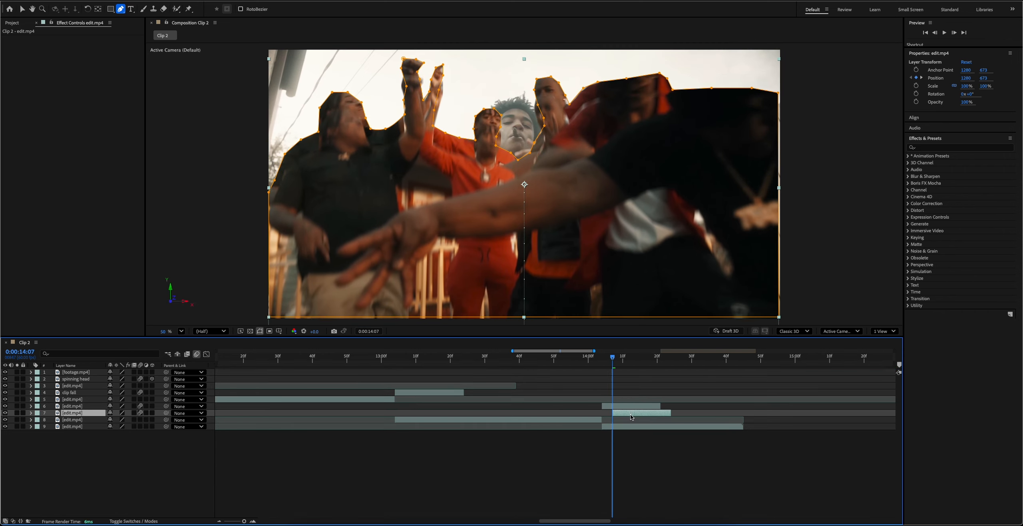
Extend the lower copy's start back to 0:00:14:04 and preview the staggered drop.
click(618, 360)
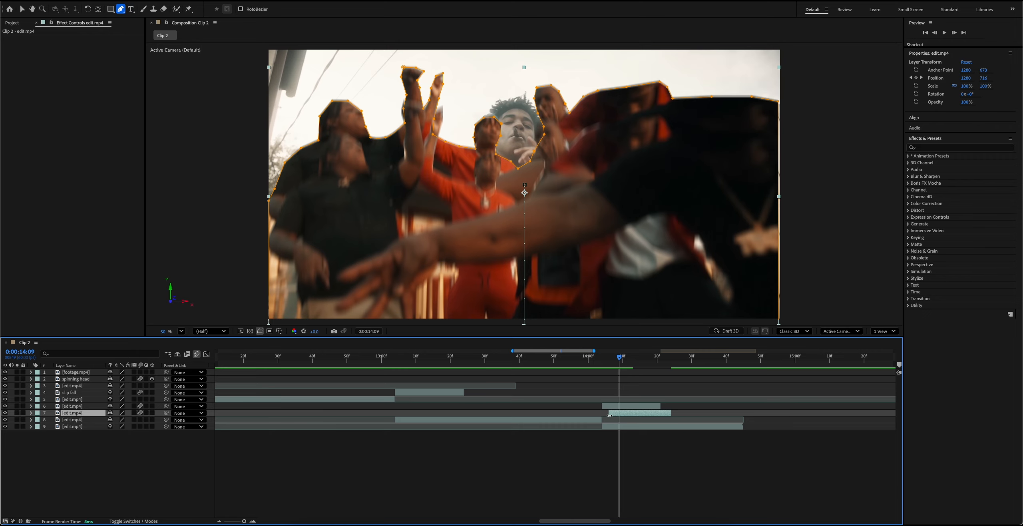
drag(609, 415, 605, 415)
key(space)
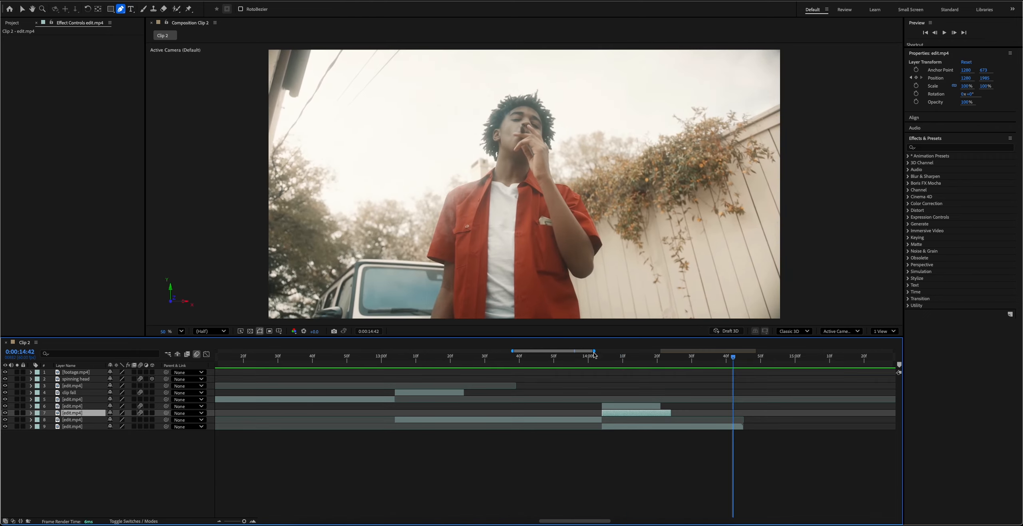
drag(594, 354, 597, 354)
click(585, 356)
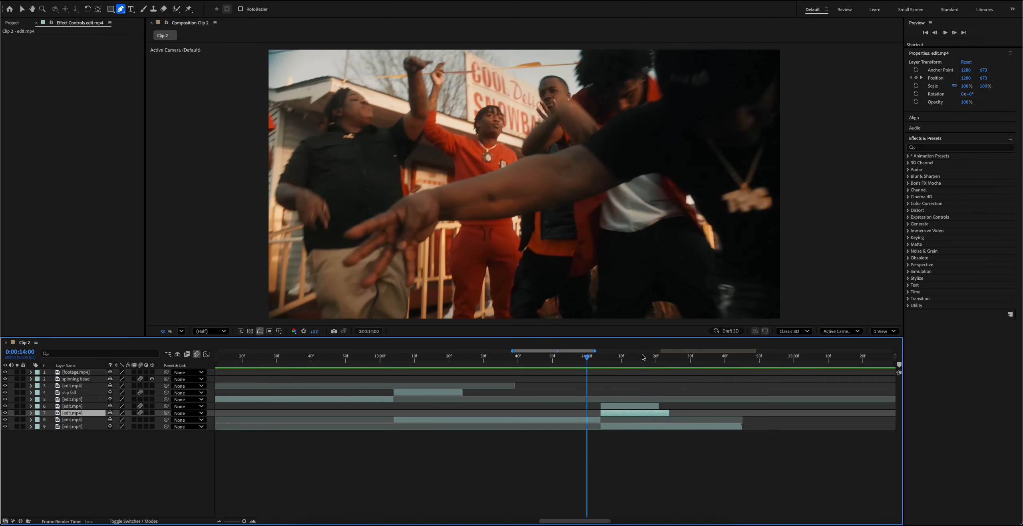
Replay the staggered drop and delay the lower copy's Position animation by one more frame.
key(space)
key(space)
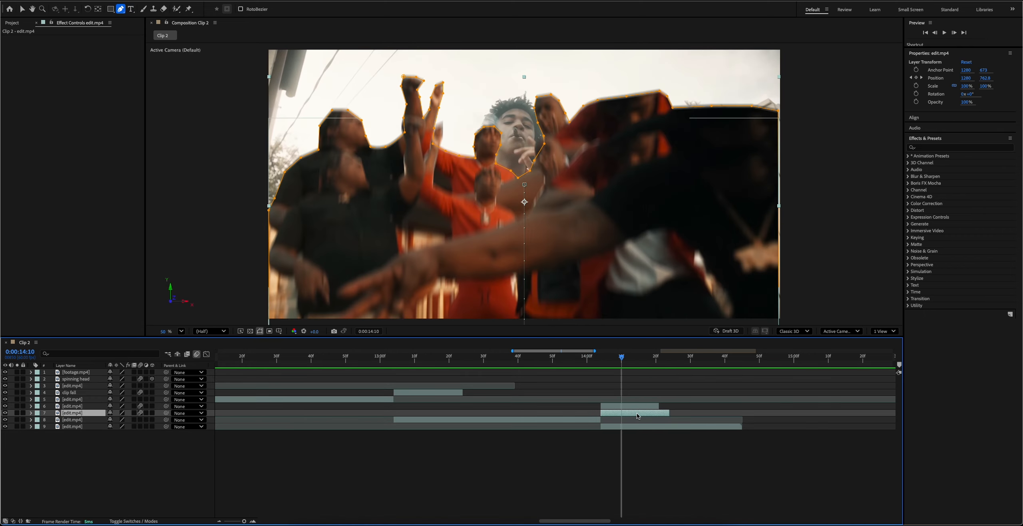
click(31, 413)
click(38, 434)
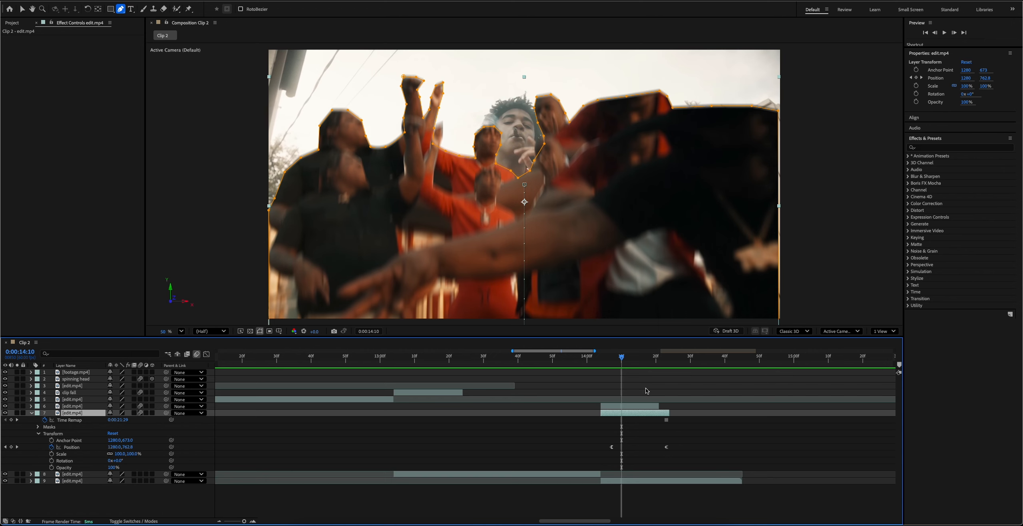
drag(622, 356, 611, 356)
drag(618, 414, 620, 414)
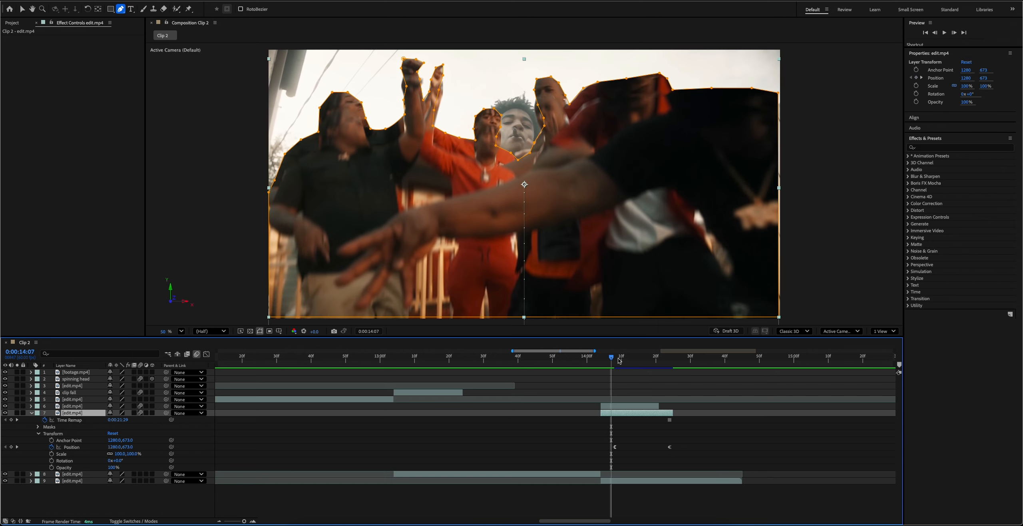
Isolate the man in the red shirt on the lowest edit.mp4 layer with Roto Brush at 0:00:14:37 and freeze the matte.
drag(595, 359, 573, 359)
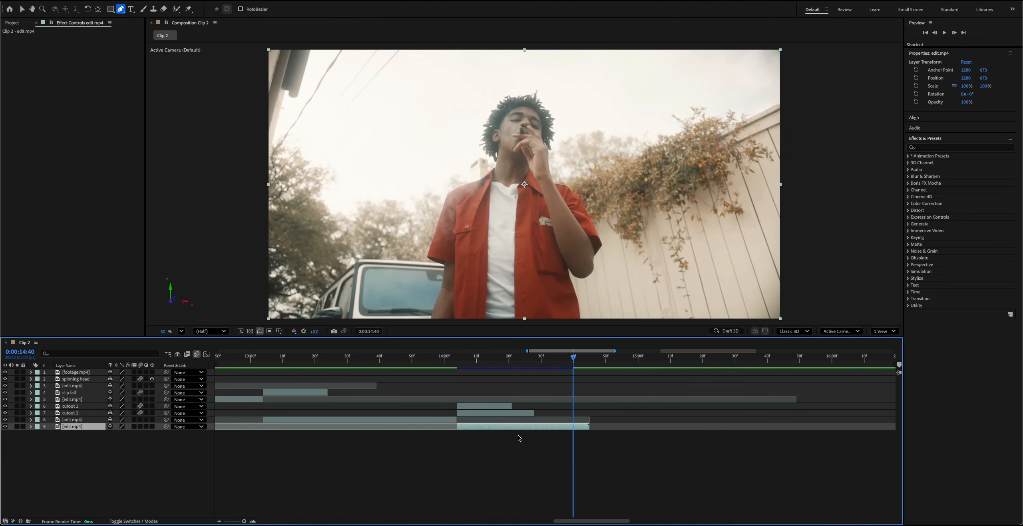
key(;)
drag(325, 358, 348, 360)
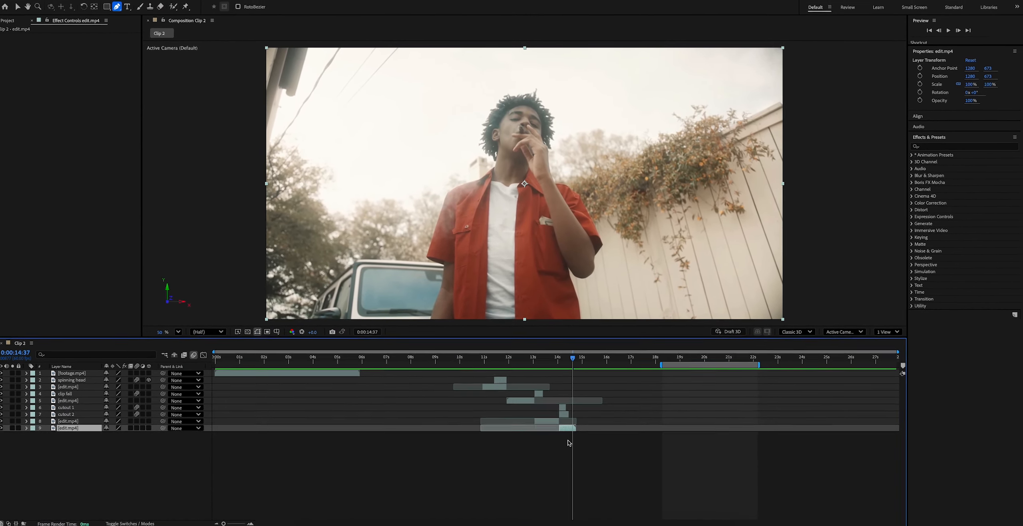
click(176, 8)
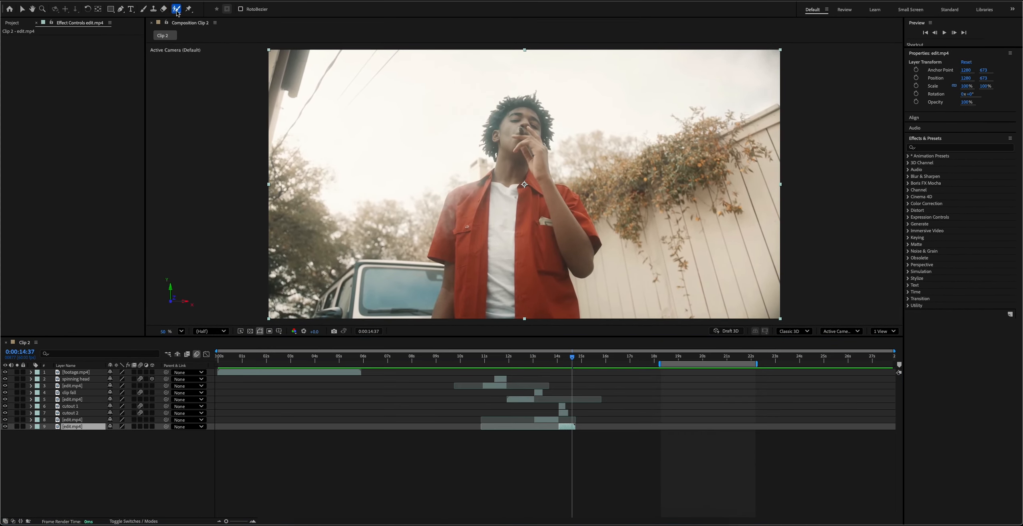
double_click(567, 428)
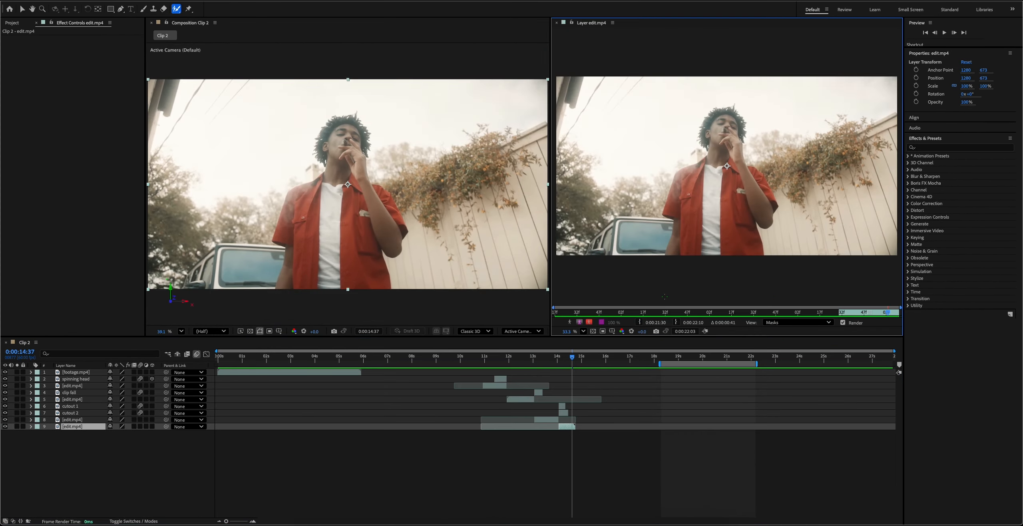
mouse_move(715, 137)
mouse_down()
mouse_move(754, 184)
mouse_move(751, 258)
mouse_move(680, 236)
mouse_move(685, 189)
mouse_move(715, 149)
mouse_up()
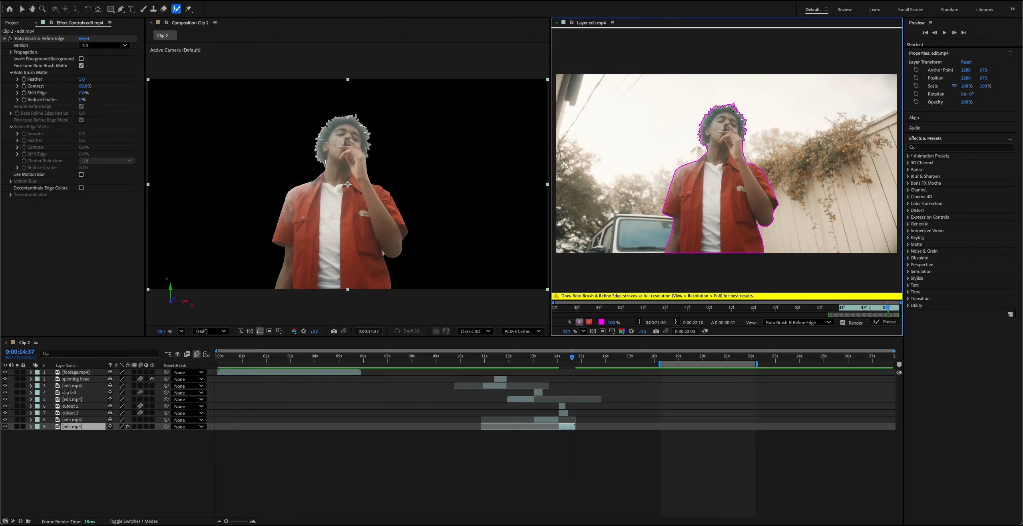
key(i)
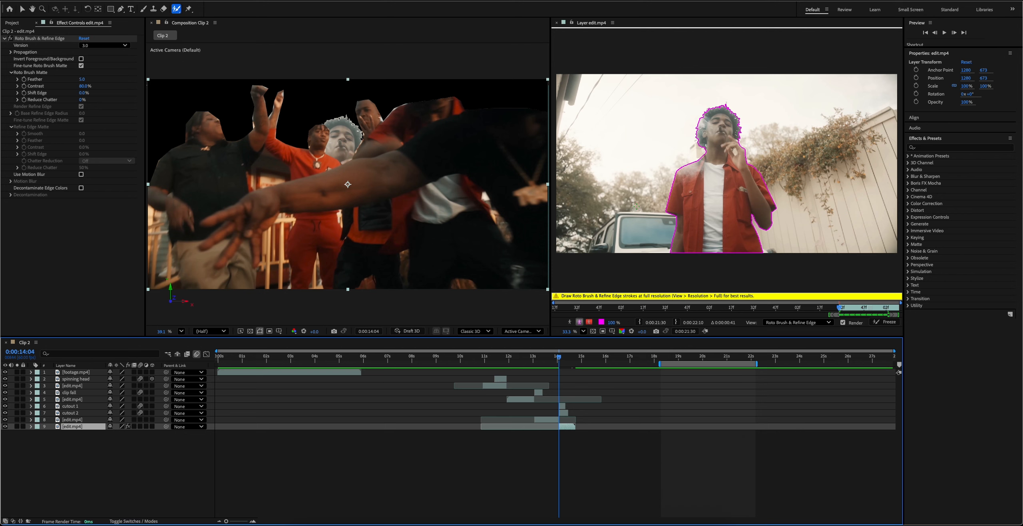
click(882, 322)
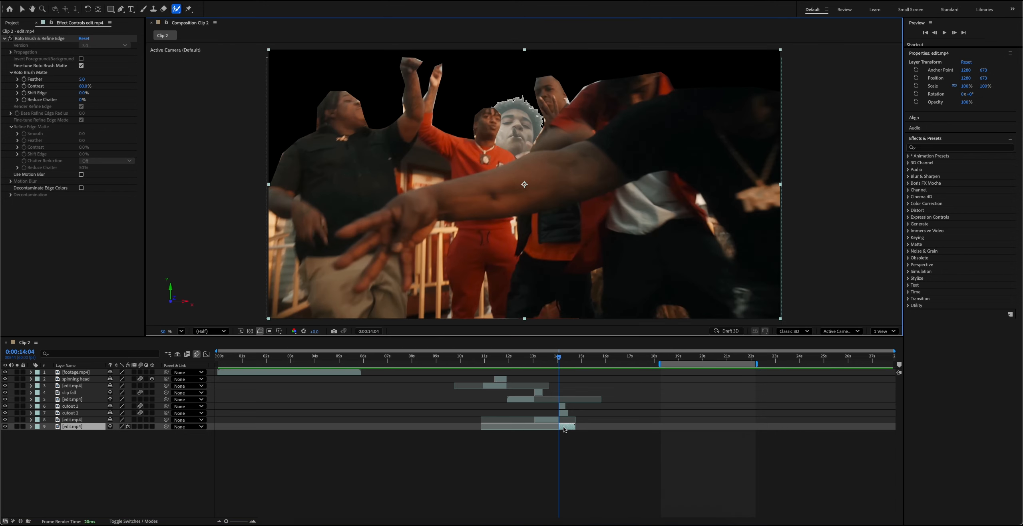
Duplicate the rotoscoped clip and remove Roto Brush & Refine Edge from the lower copy.
key(ctrl+d)
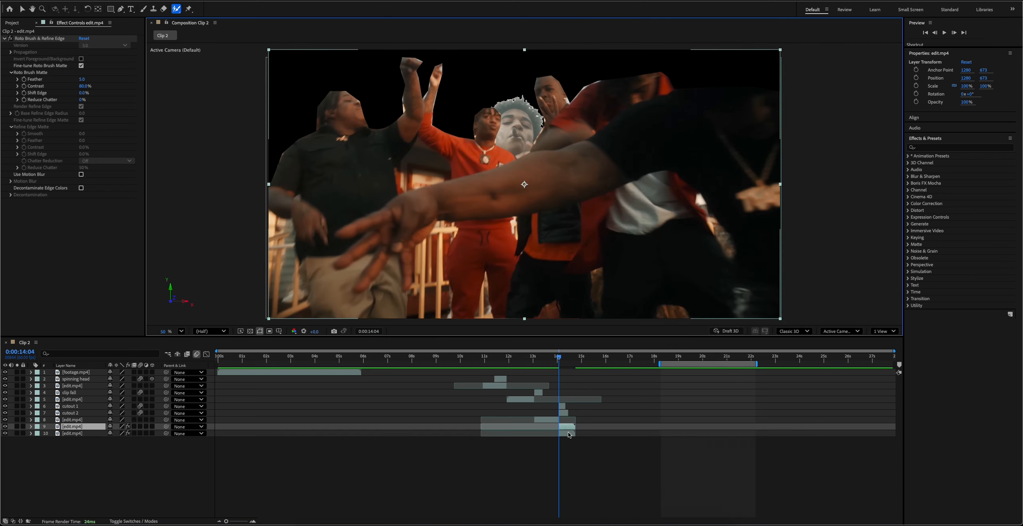
click(40, 38)
key(Delete)
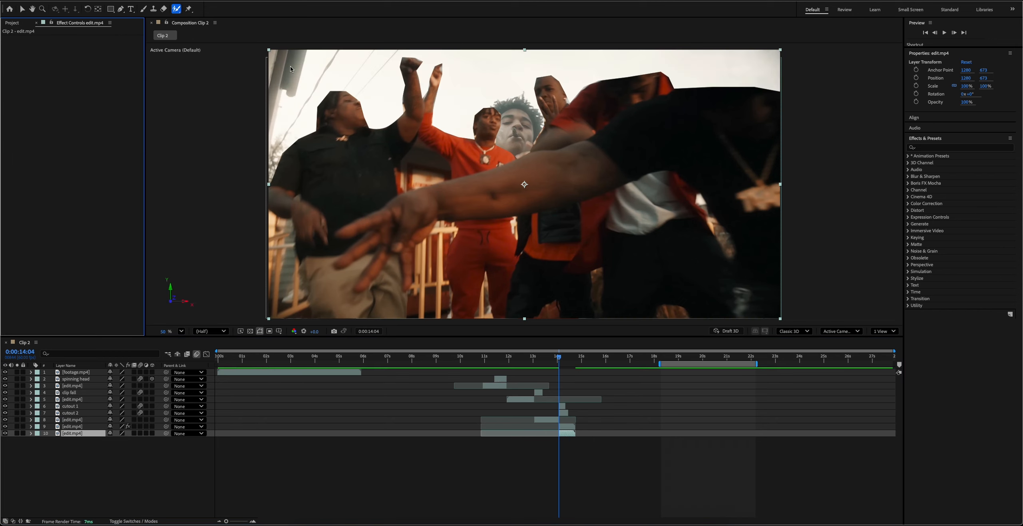
Hide cutout 1, cutout 2 and the clip beneath them, and check the roto by briefly hiding the background copy.
key(=)
drag(5, 420, 4, 406)
key(Page_Down)
key(Page_Down)
key(Page_Down)
click(5, 434)
click(5, 434)
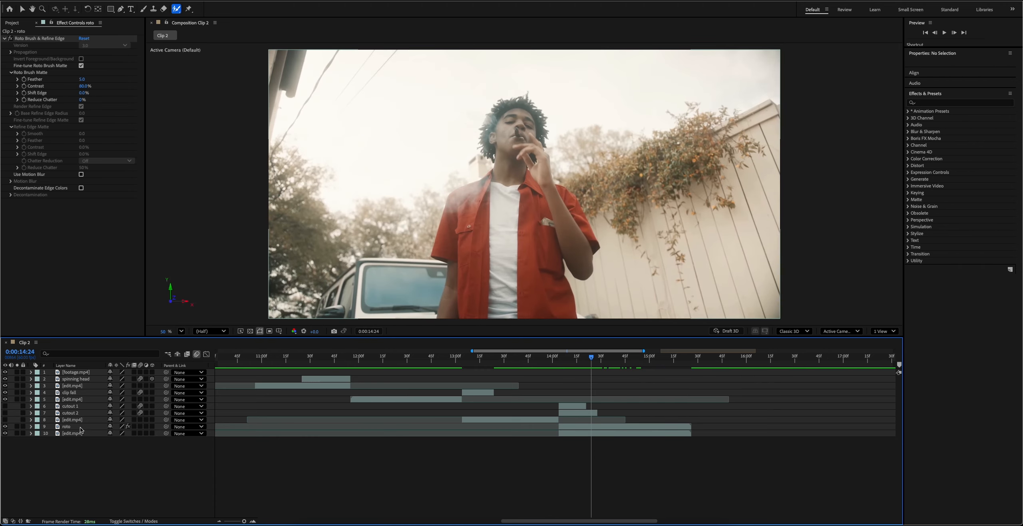
Duplicate the roto layer three times and rename the uppermost one main.
click(81, 428)
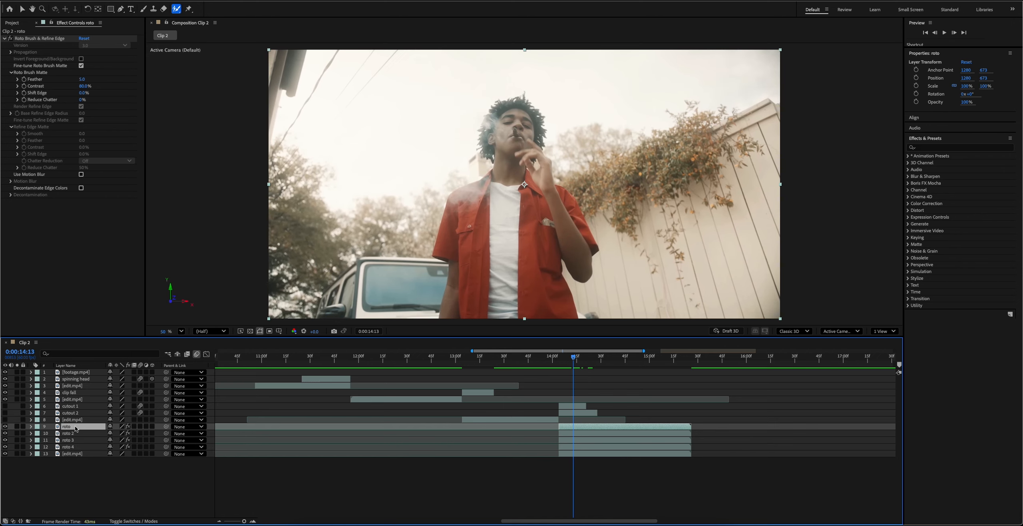
key(Return)
text(main)
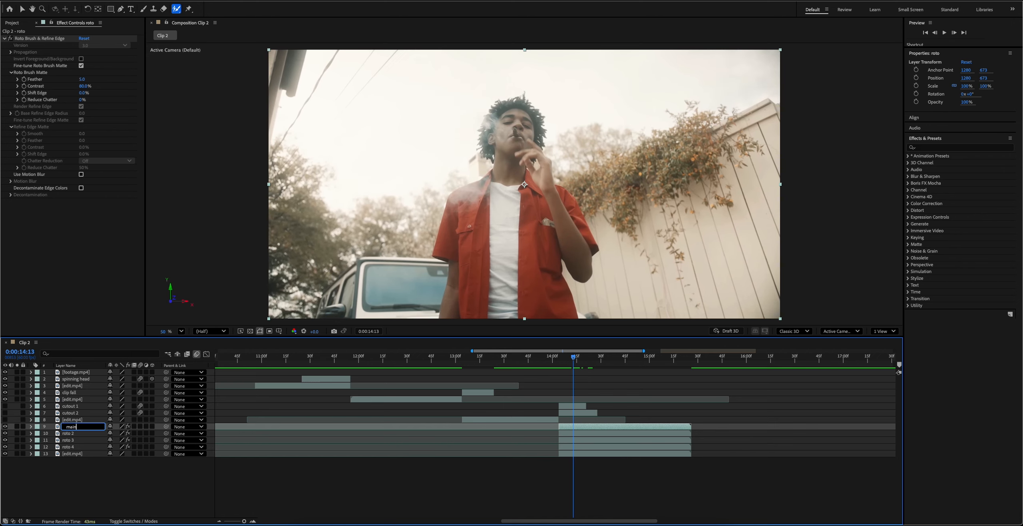